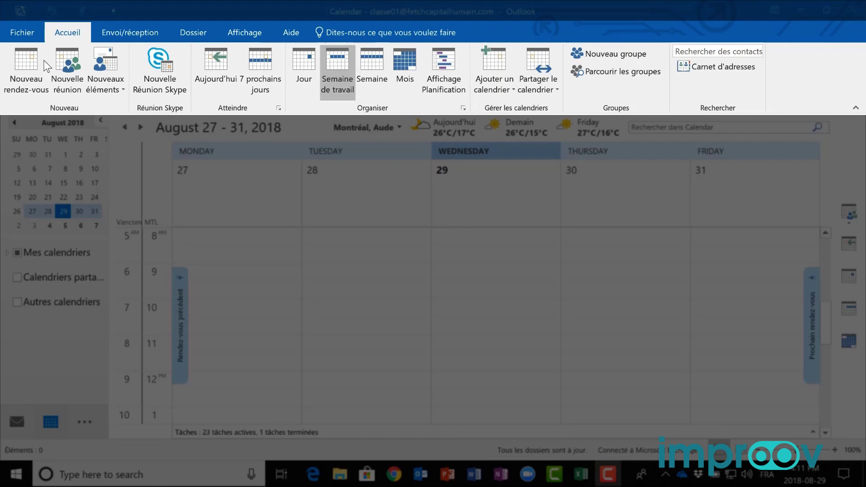
{"action": "left_click", "coordinate": [126, 31]}
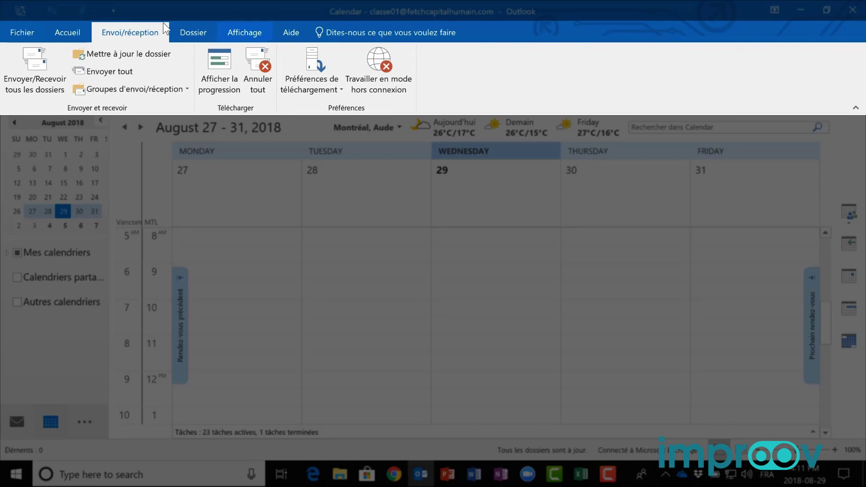
{"action": "left_click", "coordinate": [66, 31]}
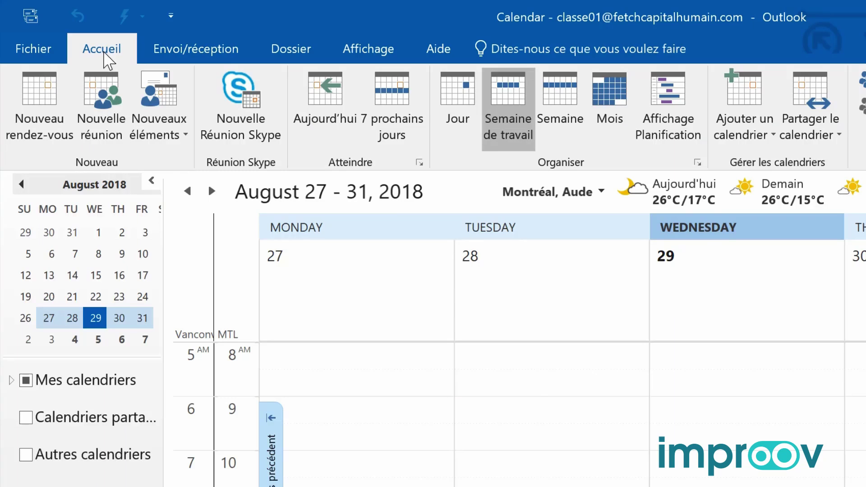
- Collapse the ribbon to its tab names only and restore its full display
{"action": "double_click", "coordinate": [103, 53]}
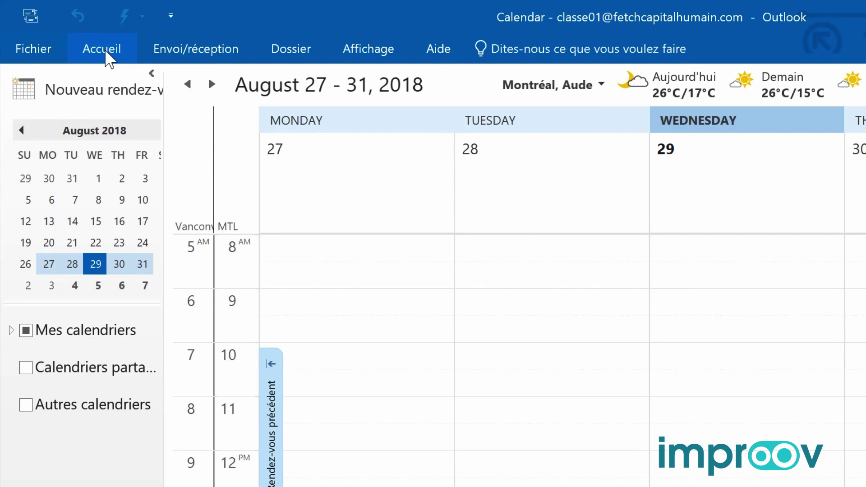
{"action": "left_click", "coordinate": [104, 49]}
{"action": "left_click", "coordinate": [107, 51]}
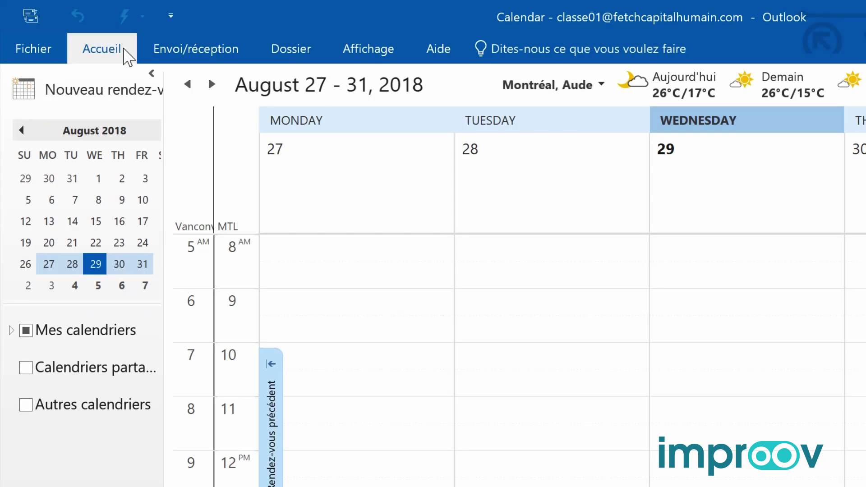
{"action": "left_click", "coordinate": [126, 54]}
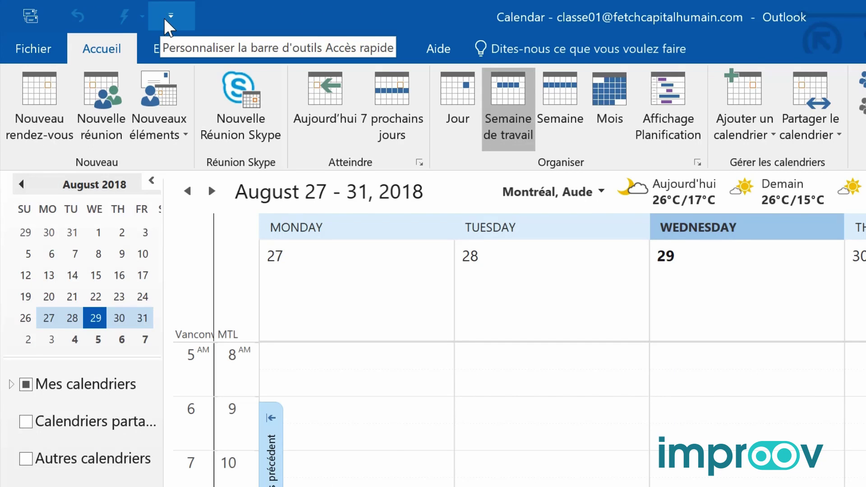
- Add the Imprimer command to the quick access toolbar and show that toolbar below the ribbon
{"action": "left_click", "coordinate": [164, 18]}
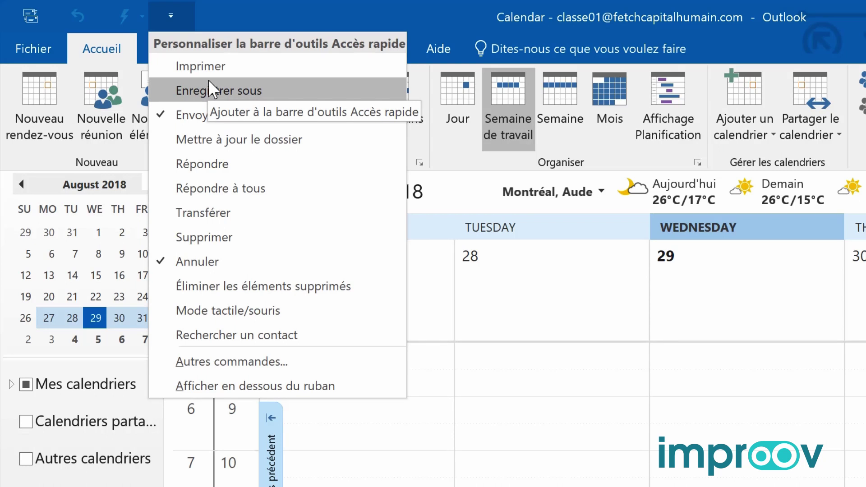
{"action": "left_click", "coordinate": [188, 69]}
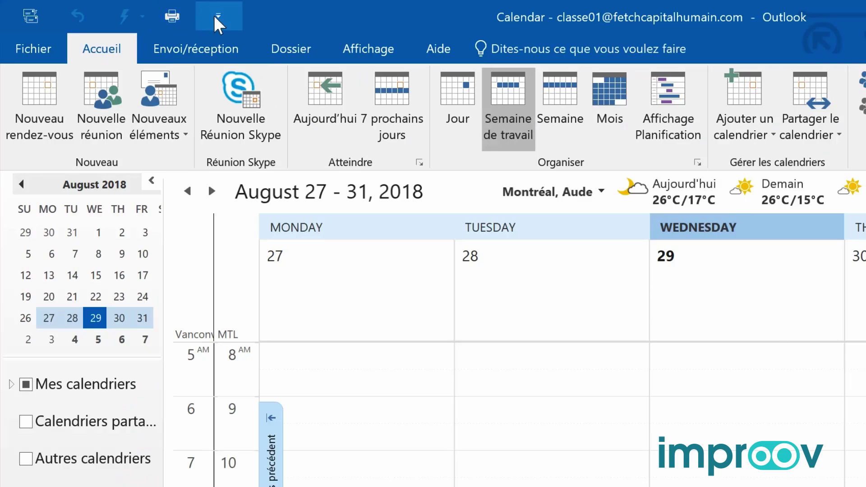
{"action": "left_click", "coordinate": [217, 17]}
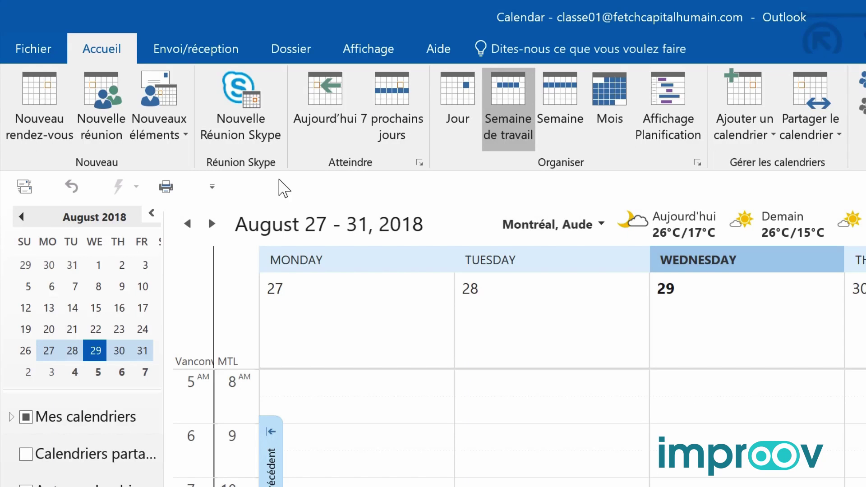
- Add the Tâches option of Barre des tâches to the quick access toolbar
{"action": "left_click", "coordinate": [348, 51]}
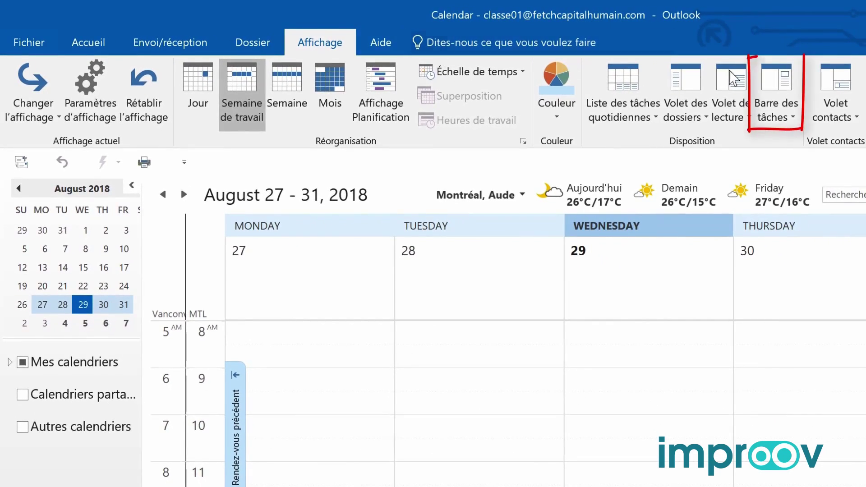
{"action": "left_click", "coordinate": [783, 108]}
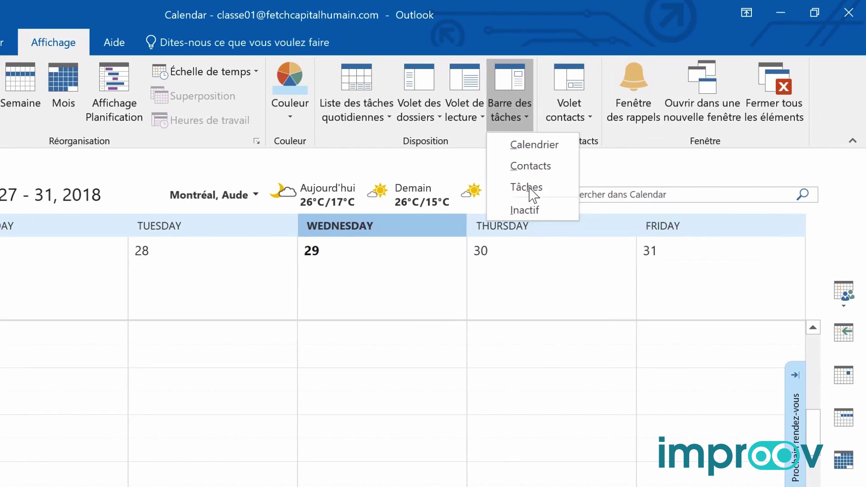
{"action": "right_click", "coordinate": [530, 189]}
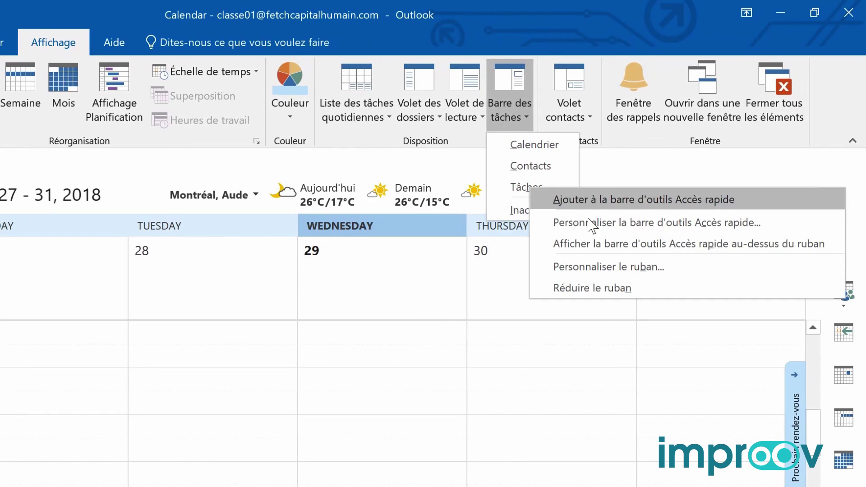
{"action": "left_click", "coordinate": [632, 210]}
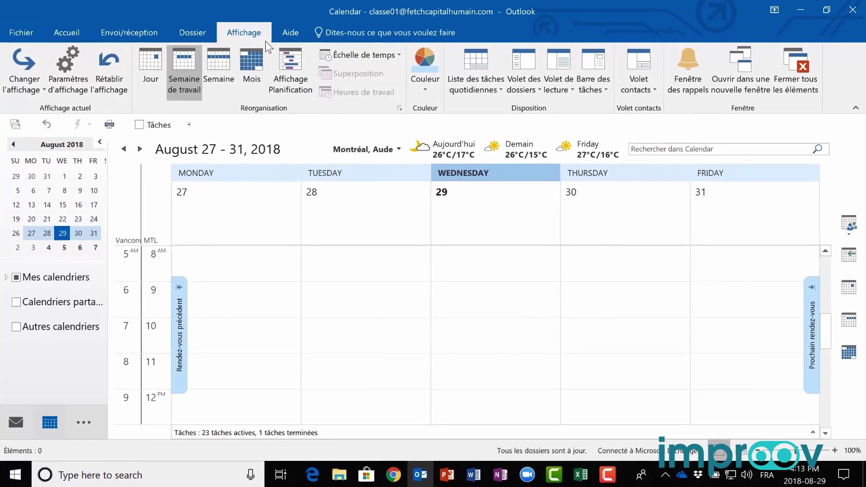
- Switch from the calendar to mail and open the account's Boîte de réception folder
{"action": "left_click", "coordinate": [73, 38]}
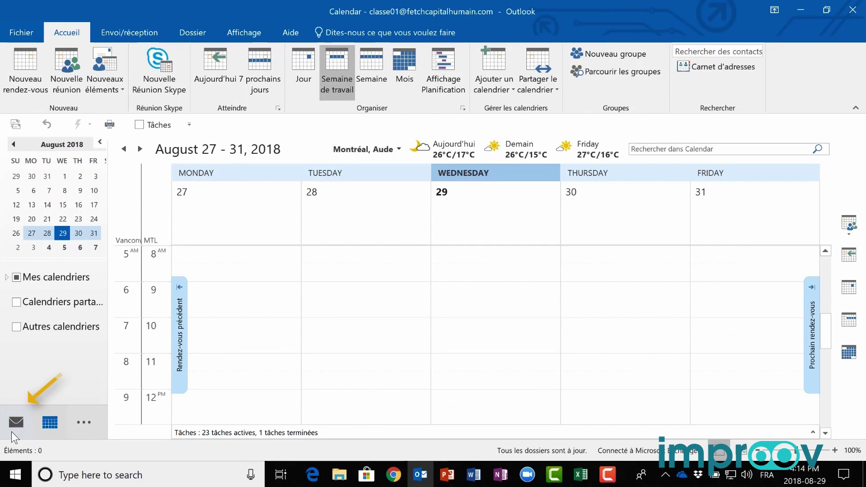
{"action": "left_click", "coordinate": [12, 430]}
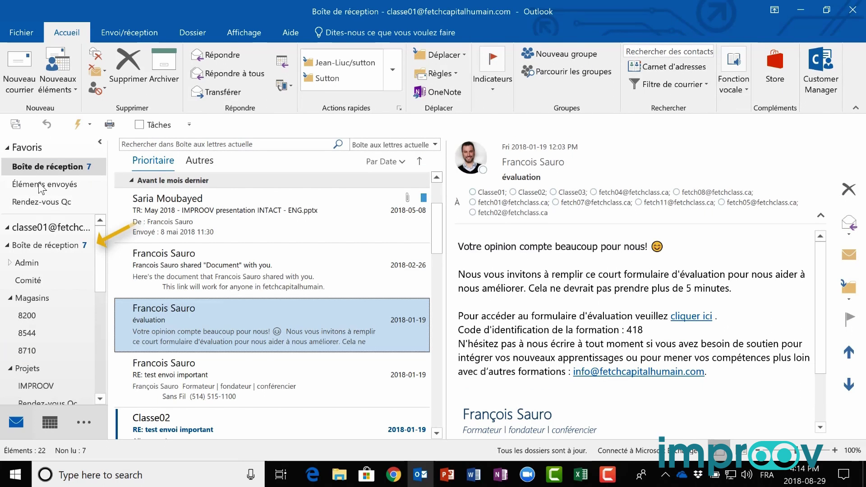
{"action": "left_click", "coordinate": [32, 248]}
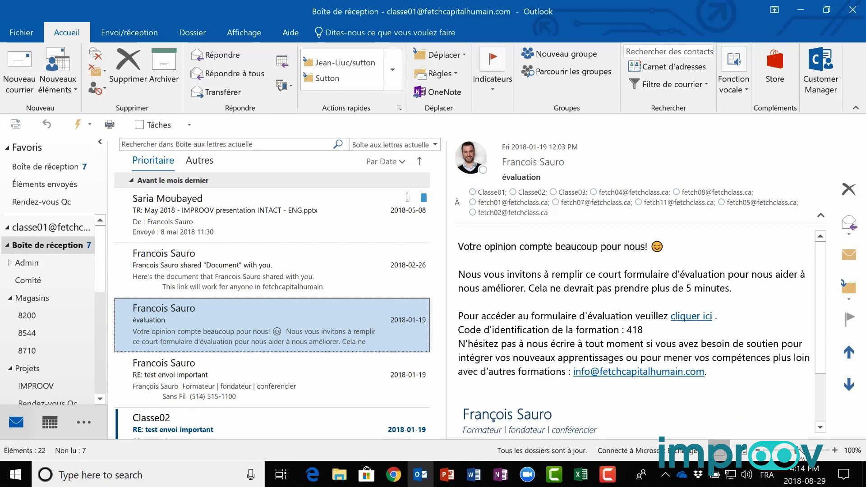
- Enlarge the message text in the reading pane and bring its zoom down to 89%
{"action": "left_click_drag", "start_coordinate": [801, 459], "coordinate": [791, 460]}
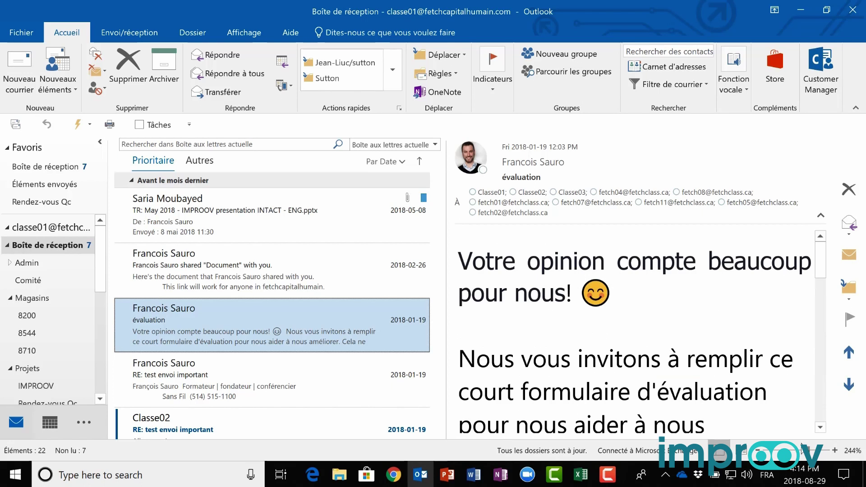
{"action": "left_click_drag", "start_coordinate": [812, 453], "coordinate": [793, 458]}
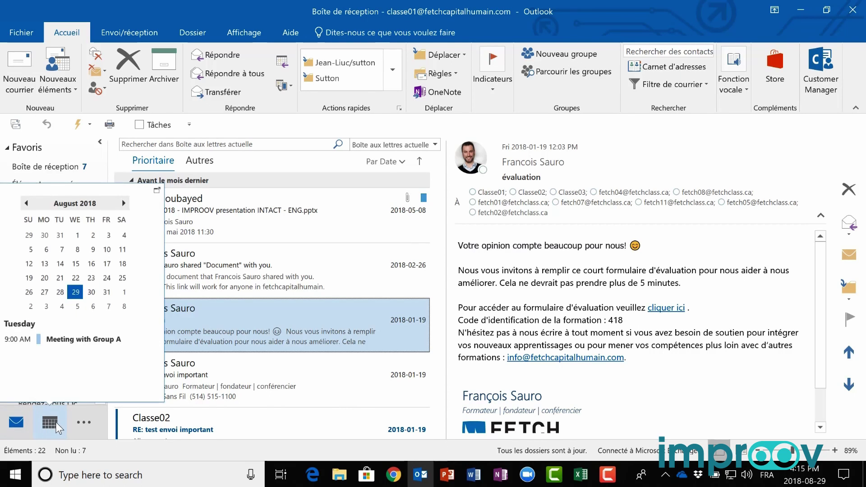
- Display the complete Dossiers list in the folder pane
{"action": "mouse_move", "coordinate": [55, 426]}
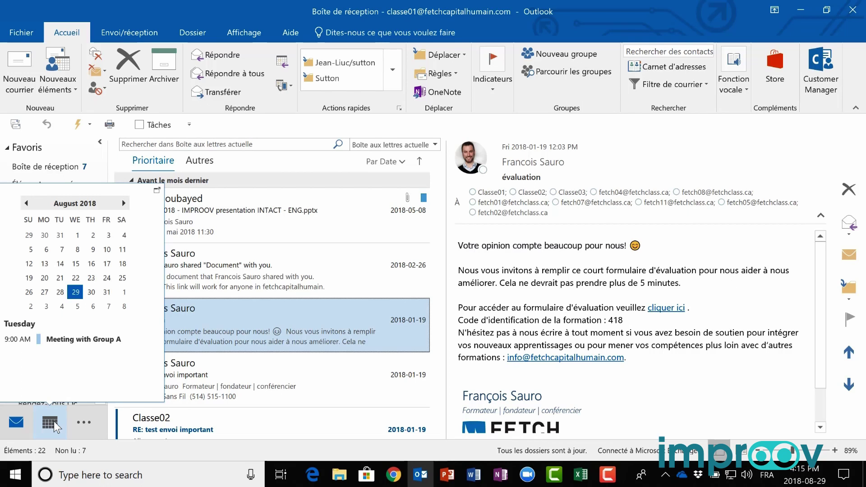
{"action": "left_click", "coordinate": [86, 423]}
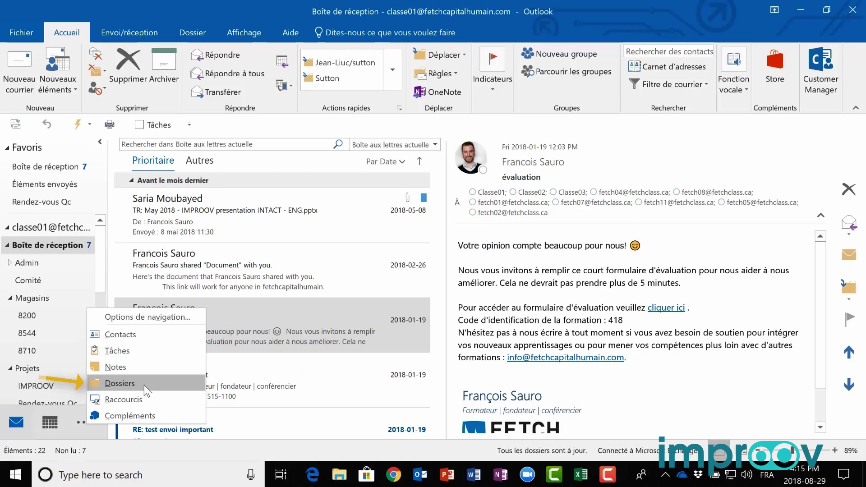
{"action": "left_click", "coordinate": [145, 383]}
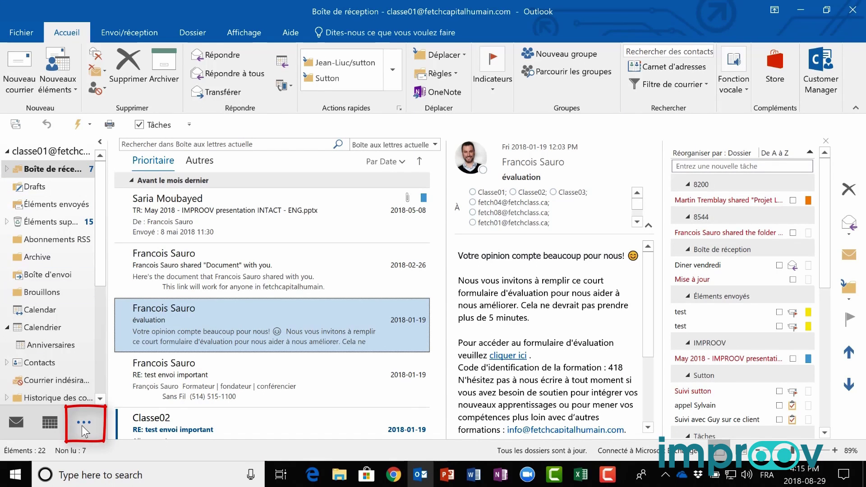
- Move Tâches up above Calendrier in the display order of the navigation options
{"action": "left_click", "coordinate": [84, 424]}
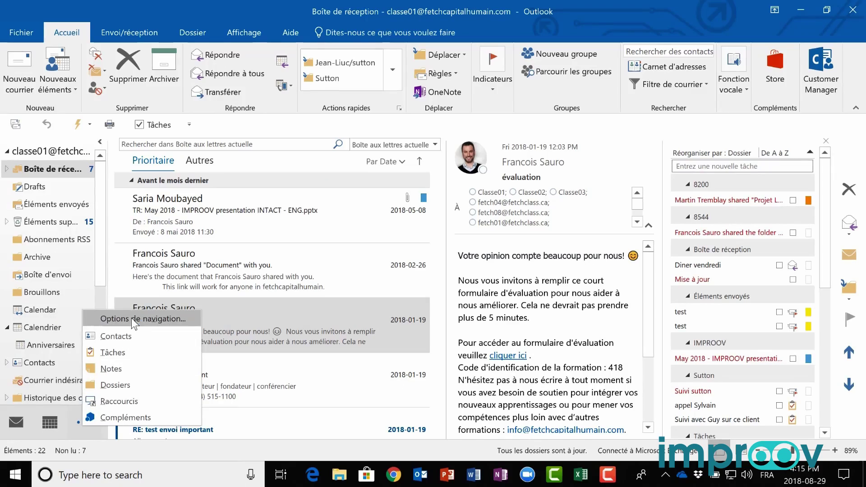
{"action": "left_click", "coordinate": [131, 319]}
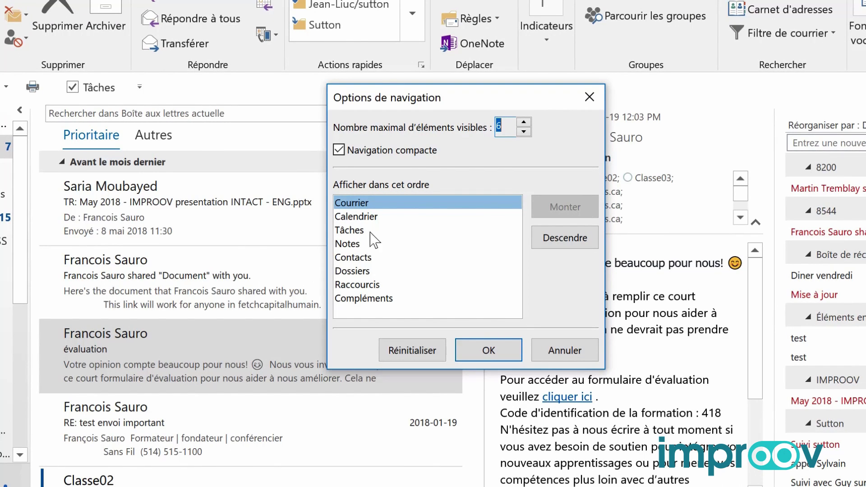
{"action": "left_click", "coordinate": [355, 230]}
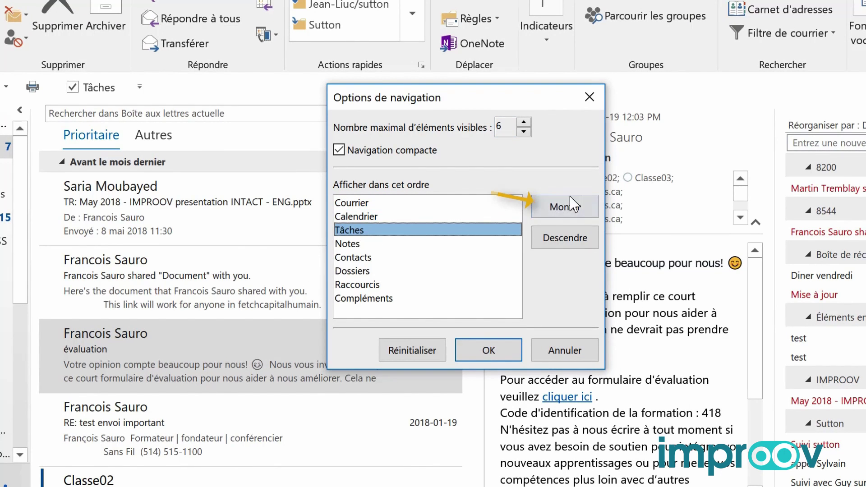
{"action": "left_click", "coordinate": [563, 205]}
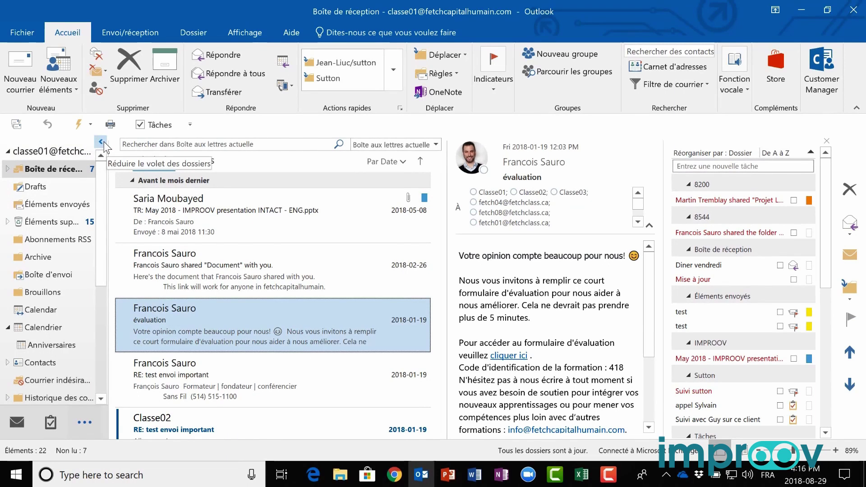
- Collapse the folder pane to its narrow strip and reopen it
{"action": "left_click", "coordinate": [102, 143]}
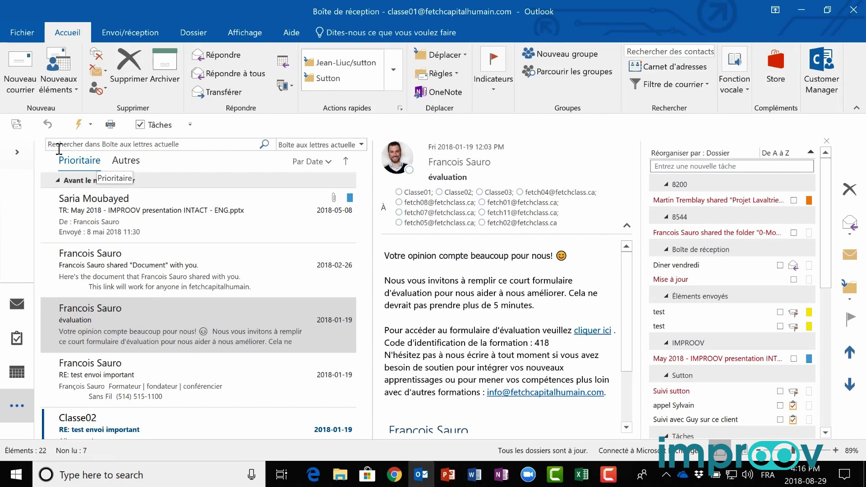
{"action": "left_click", "coordinate": [26, 155]}
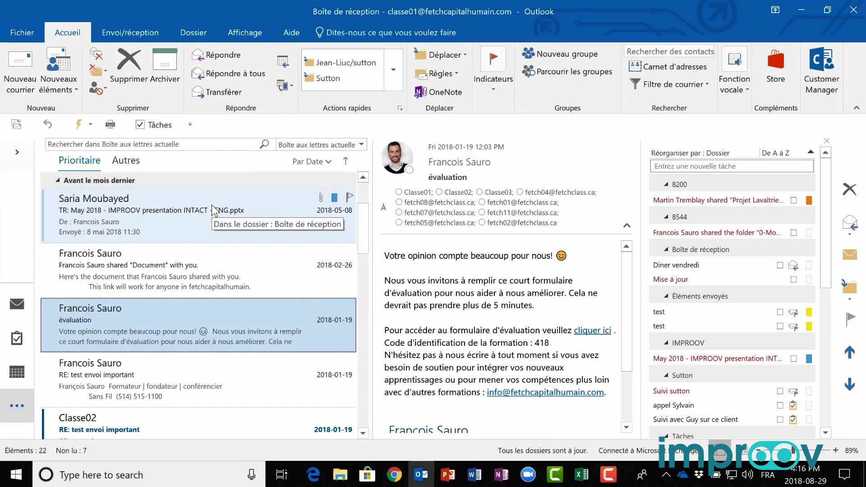
{"action": "left_click", "coordinate": [14, 163]}
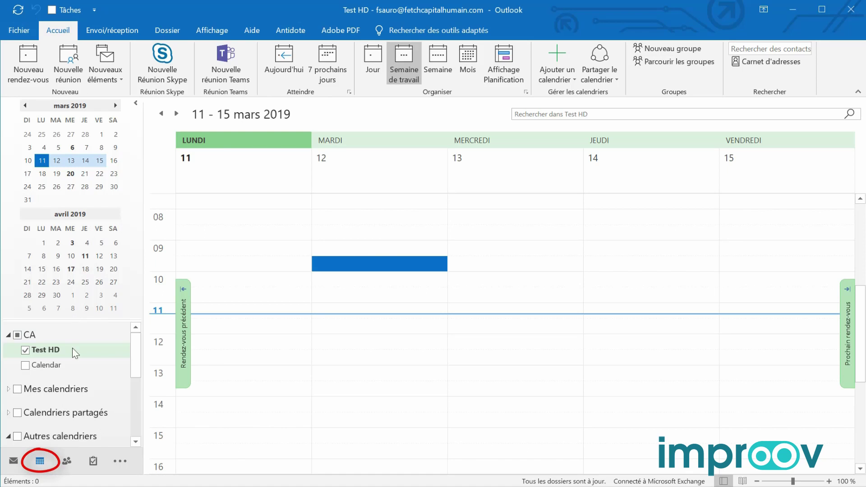
- Shrink the calendar's date navigator to a single month and enlarge it back to two months
{"action": "mouse_move", "coordinate": [40, 464]}
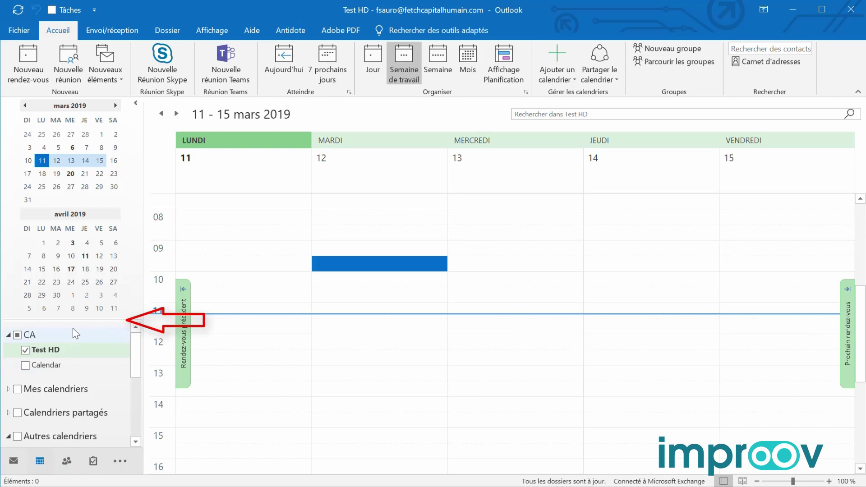
{"action": "left_click_drag", "start_coordinate": [77, 320], "coordinate": [89, 206]}
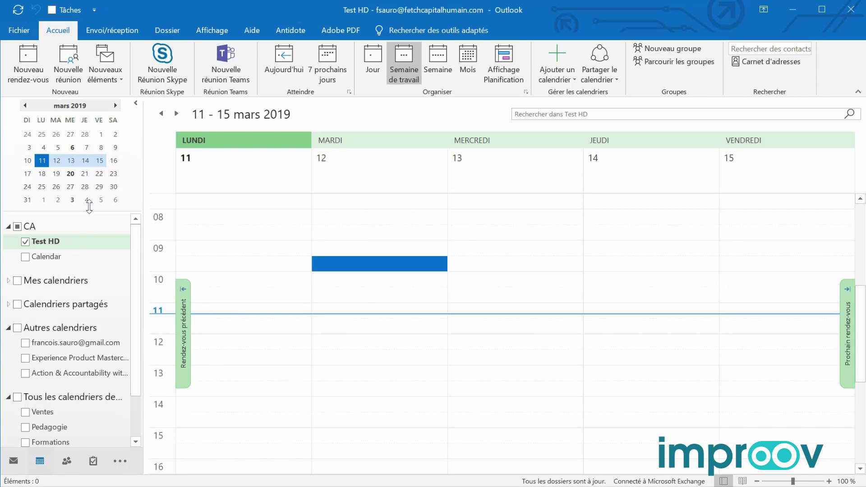
{"action": "left_click_drag", "start_coordinate": [82, 264], "coordinate": [80, 294]}
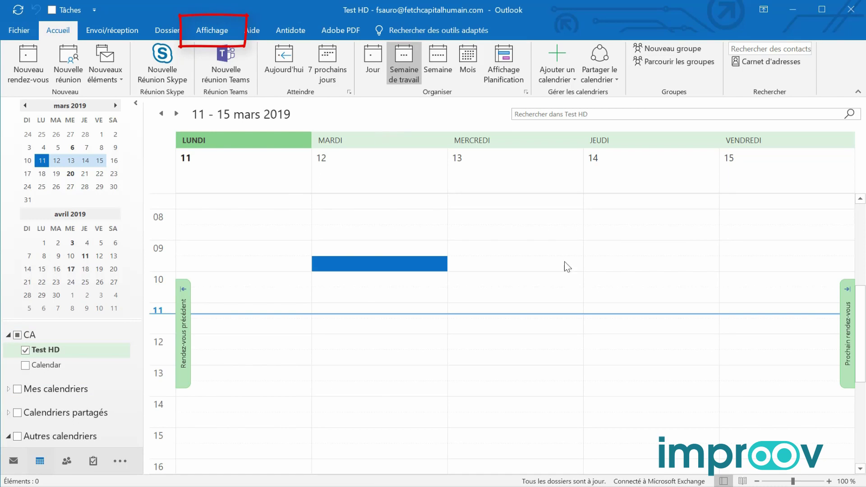
- Turn on the Tâches list of Barre des tâches beside the work-week calendar
{"action": "left_click", "coordinate": [200, 32]}
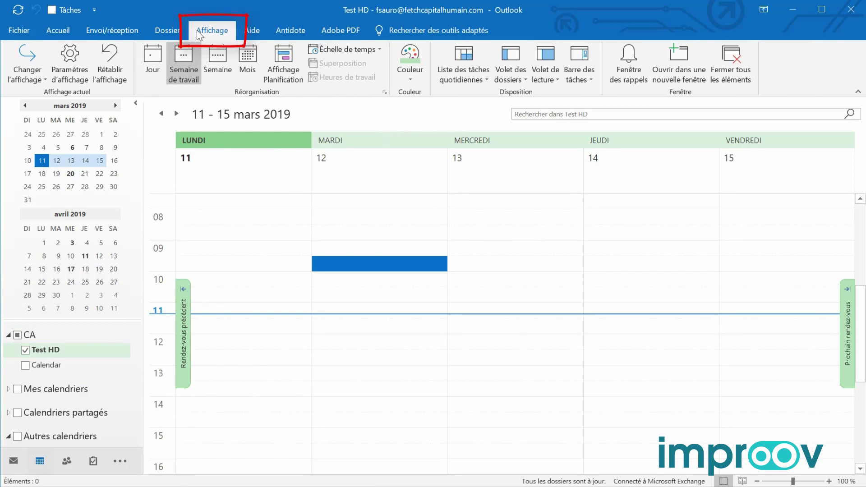
{"action": "left_click", "coordinate": [582, 77]}
{"action": "left_click", "coordinate": [596, 126]}
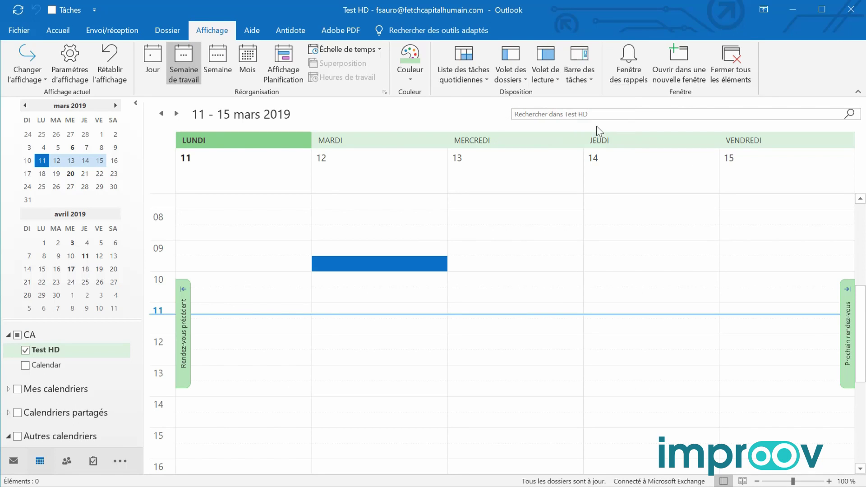
{"action": "left_click_drag", "start_coordinate": [458, 158], "coordinate": [710, 173]}
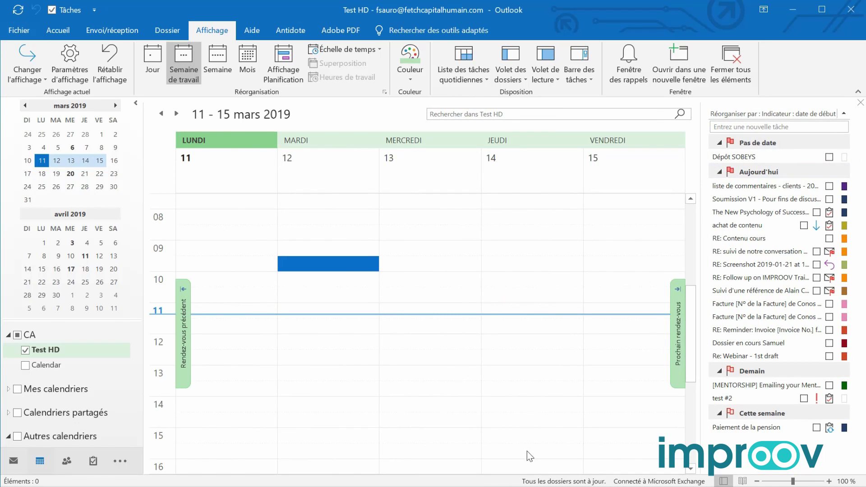
- Reset the task list's view to its original settings and widen the task pane slightly
{"action": "right_click", "coordinate": [740, 118]}
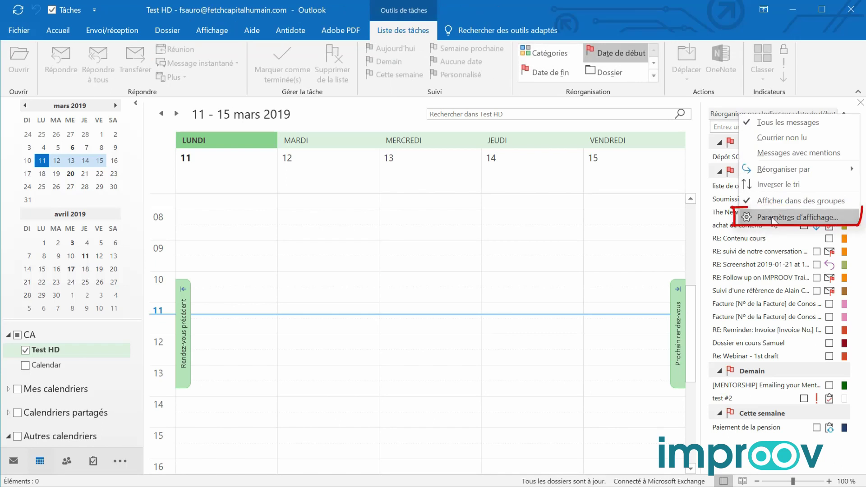
{"action": "left_click", "coordinate": [767, 274]}
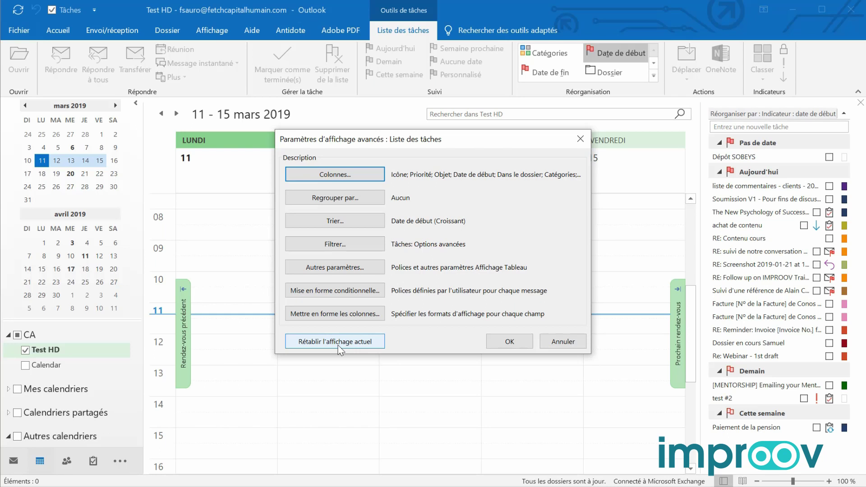
{"action": "left_click", "coordinate": [378, 343]}
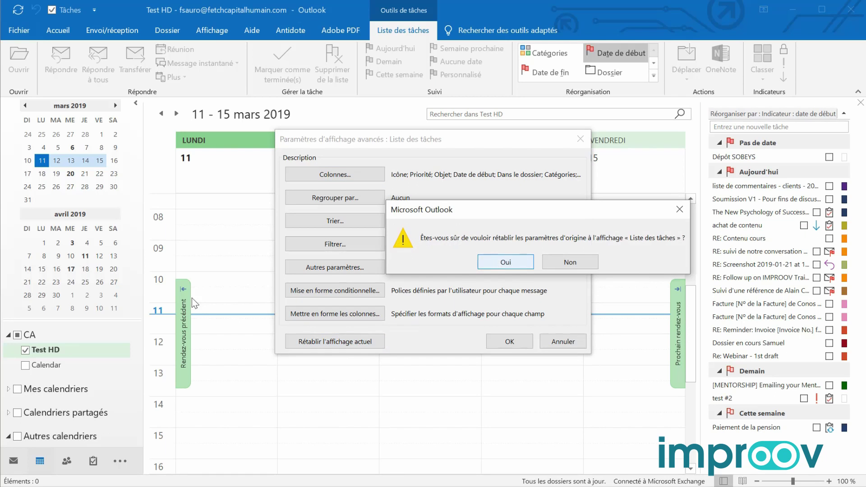
{"action": "left_click", "coordinate": [513, 267]}
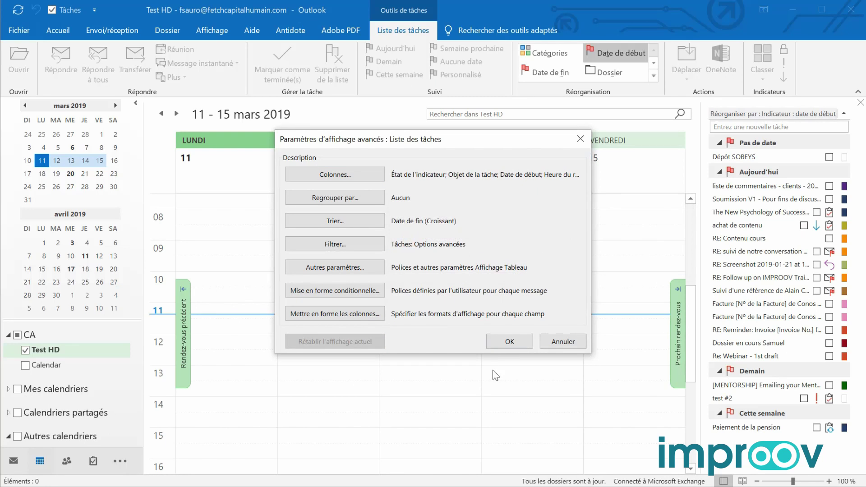
{"action": "left_click", "coordinate": [505, 341]}
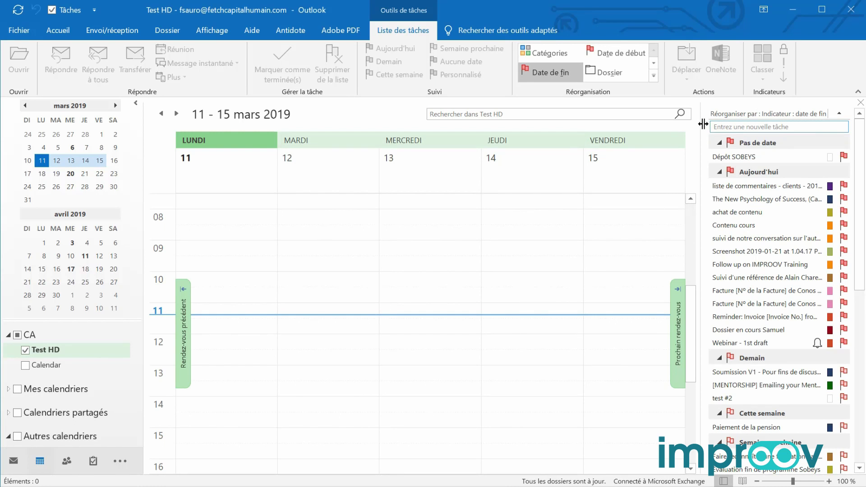
{"action": "left_click_drag", "start_coordinate": [703, 124], "coordinate": [700, 144]}
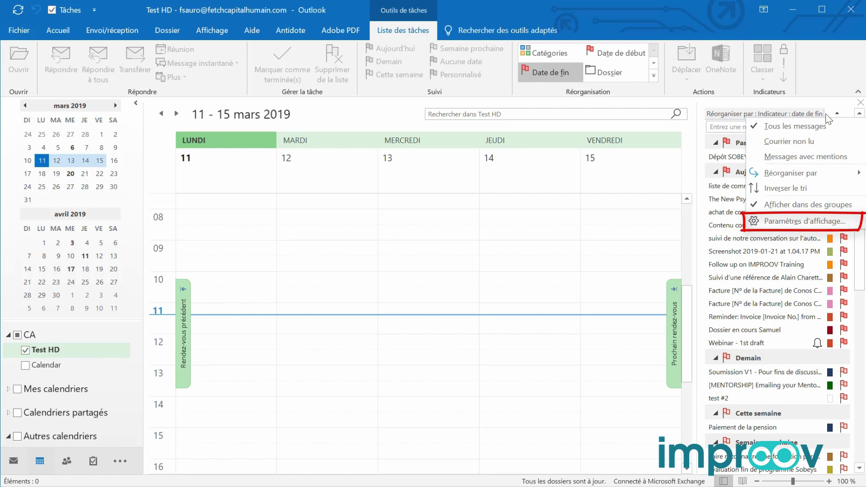
- Remove every displayed column, from État de l'indicateur to Fichier de données Outlook, in the task list's view settings
{"action": "left_click", "coordinate": [794, 221]}
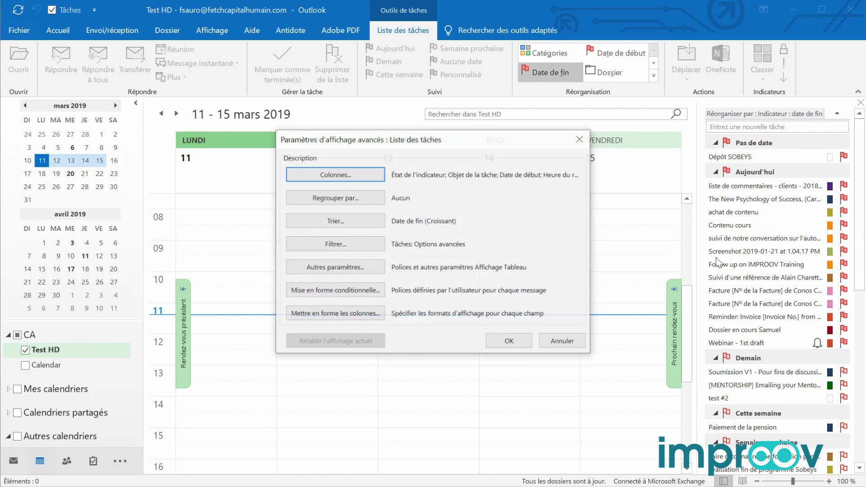
{"action": "left_click", "coordinate": [342, 174]}
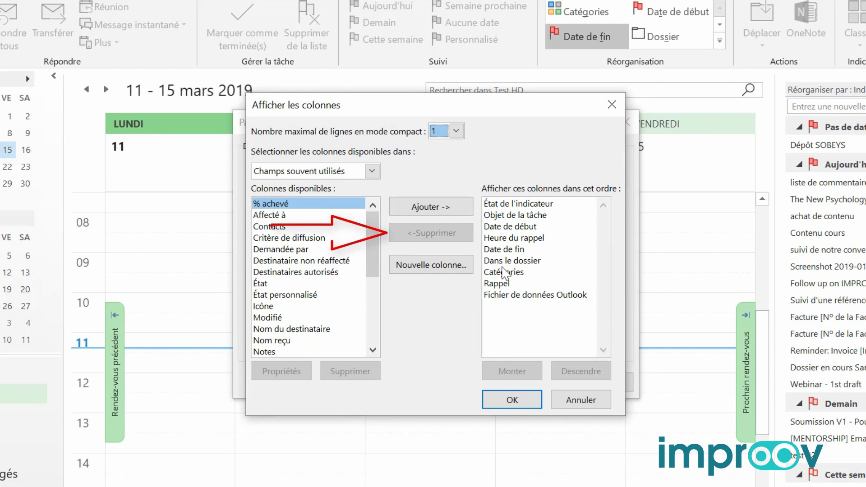
{"action": "left_click", "coordinate": [517, 205]}
{"action": "left_click", "coordinate": [434, 237]}
{"action": "left_click", "coordinate": [434, 237]}
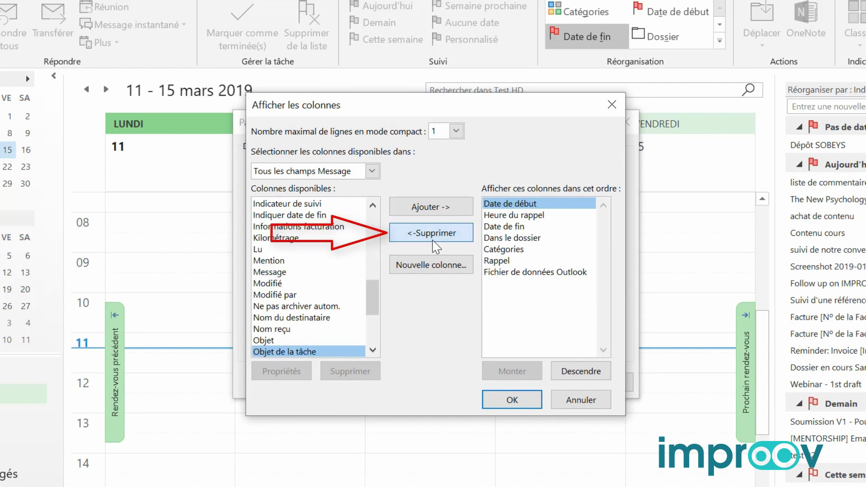
{"action": "left_click", "coordinate": [434, 237]}
{"action": "left_click", "coordinate": [433, 238]}
{"action": "left_click", "coordinate": [433, 238]}
{"action": "left_click", "coordinate": [433, 238]}
{"action": "left_click", "coordinate": [433, 238]}
{"action": "left_click", "coordinate": [433, 238]}
{"action": "left_click", "coordinate": [434, 239]}
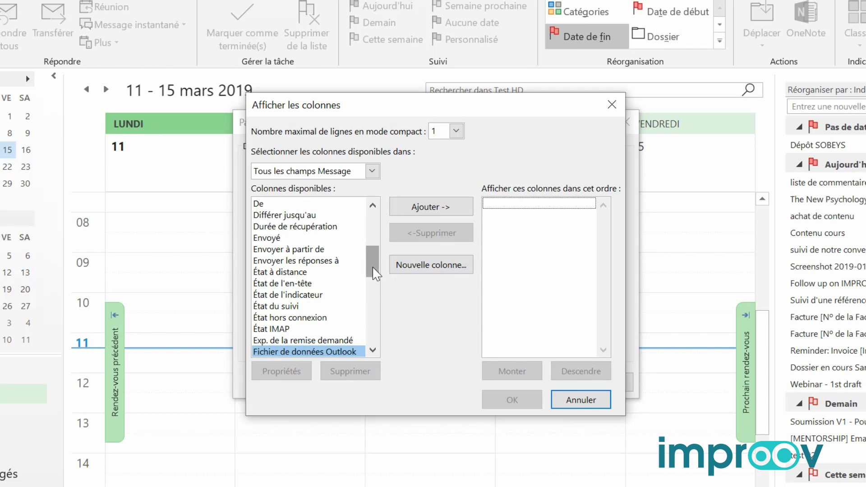
- Add the Dans le dossier column from Tous les champs Message to the displayed columns
{"action": "mouse_move", "coordinate": [373, 270]}
{"action": "left_mouse_down"}
{"action": "mouse_move", "coordinate": [373, 221]}
{"action": "mouse_move", "coordinate": [375, 276]}
{"action": "left_mouse_up"}
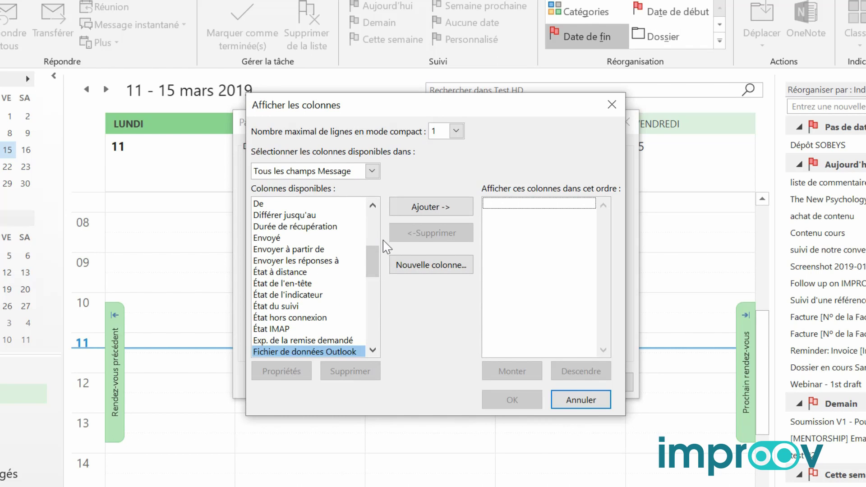
{"action": "mouse_move", "coordinate": [374, 266]}
{"action": "left_mouse_down"}
{"action": "mouse_move", "coordinate": [375, 273]}
{"action": "mouse_move", "coordinate": [375, 255]}
{"action": "left_mouse_up"}
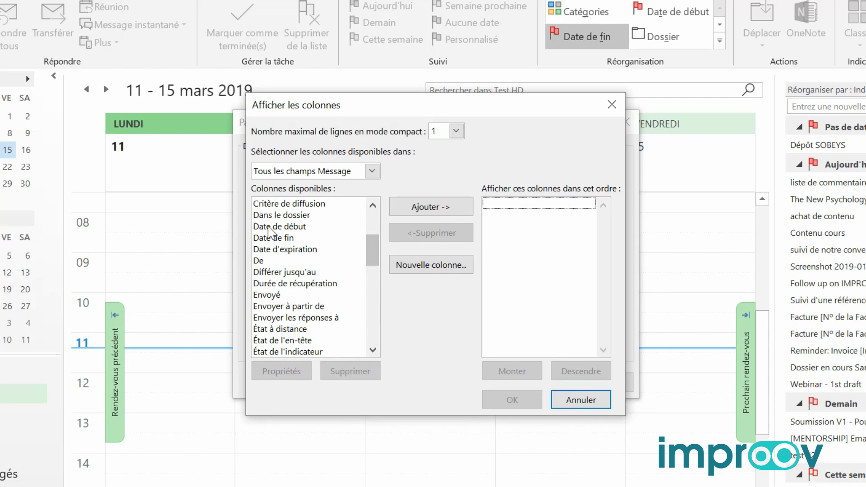
{"action": "left_click", "coordinate": [272, 218]}
{"action": "left_click", "coordinate": [412, 208]}
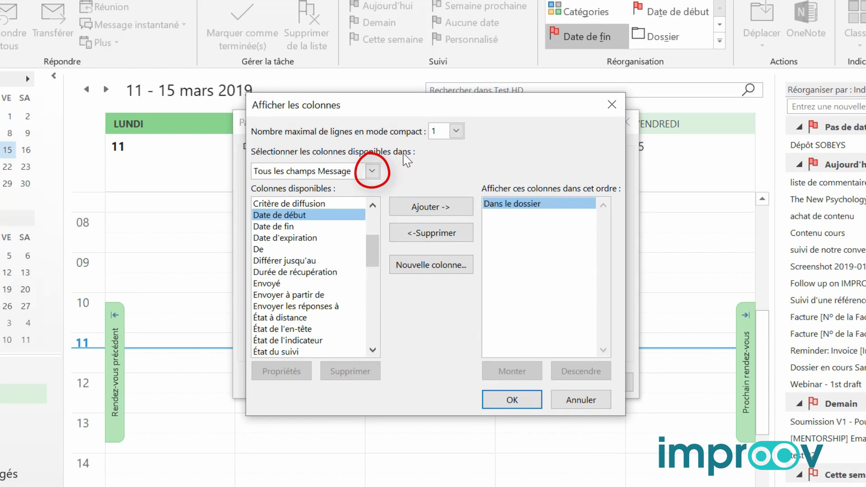
- From Champs souvent utilisés, add the columns Catégories, Date de début, Icône, Objet, Priorité and Terminée
{"action": "left_click", "coordinate": [373, 172]}
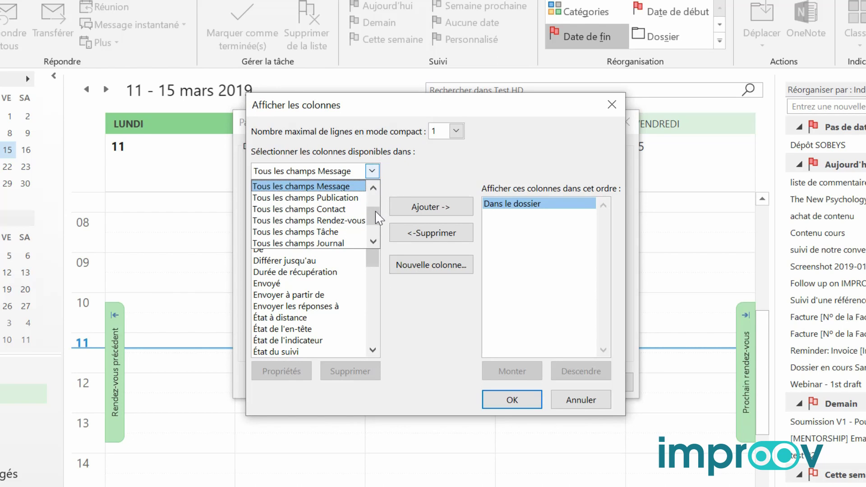
{"action": "left_click_drag", "start_coordinate": [378, 220], "coordinate": [378, 204]}
{"action": "left_click", "coordinate": [322, 187]}
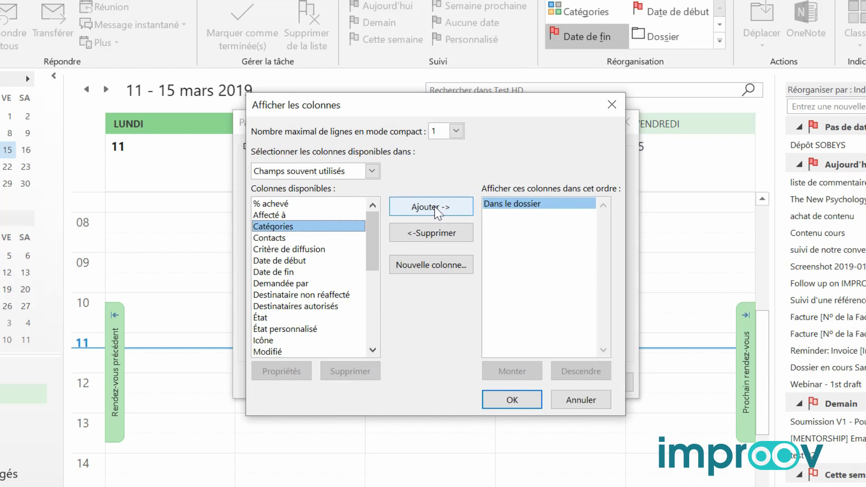
{"action": "double_click", "coordinate": [296, 227]}
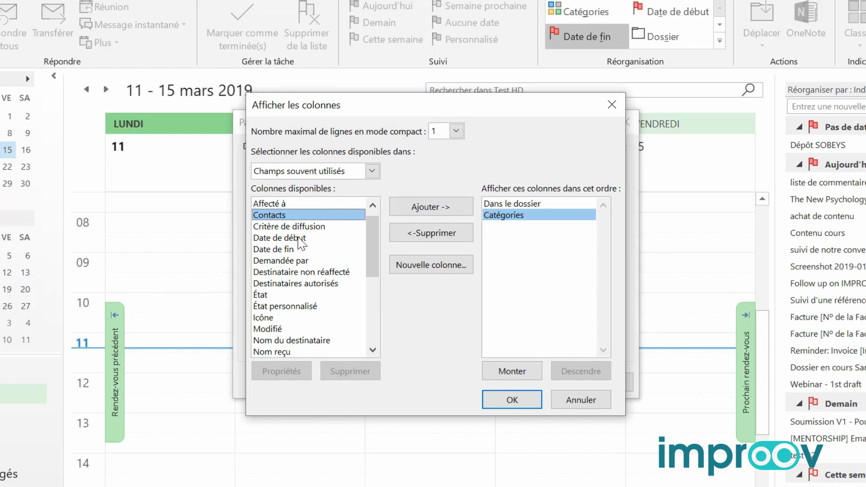
{"action": "double_click", "coordinate": [299, 238]}
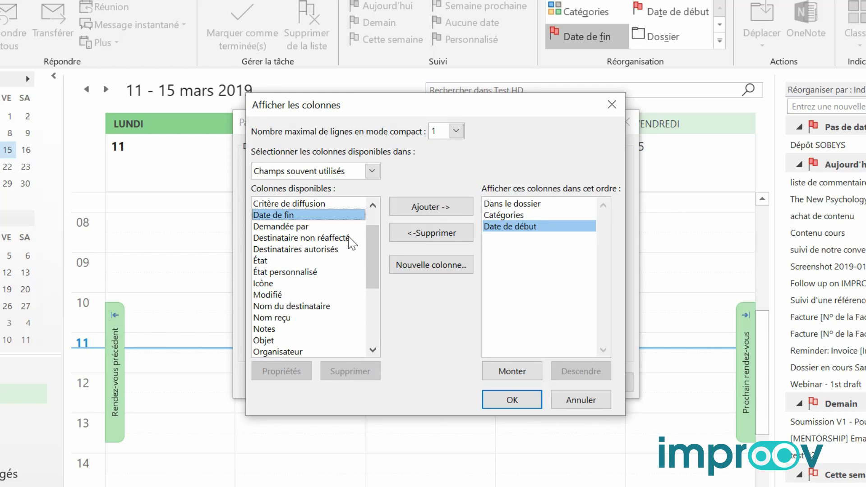
{"action": "double_click", "coordinate": [277, 284]}
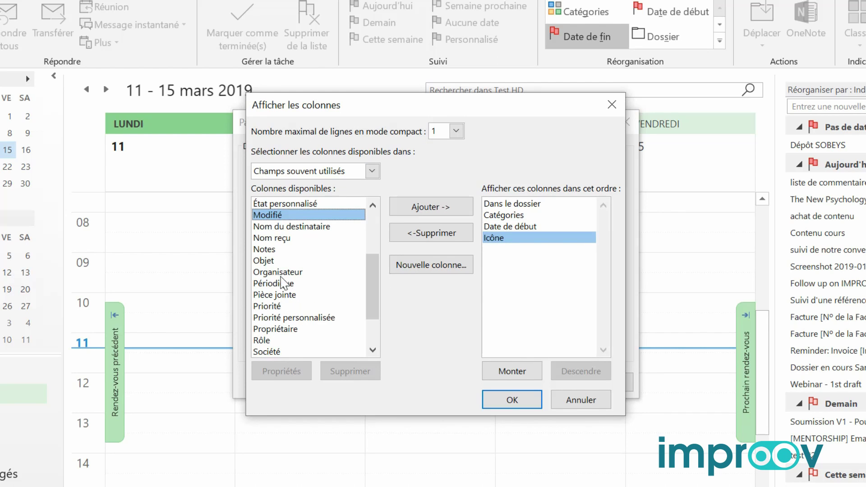
{"action": "double_click", "coordinate": [272, 262]}
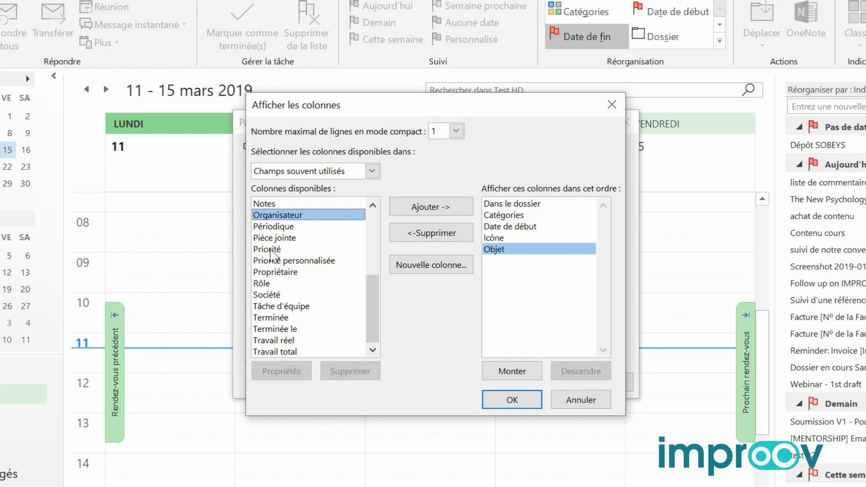
{"action": "double_click", "coordinate": [273, 250]}
{"action": "double_click", "coordinate": [275, 318]}
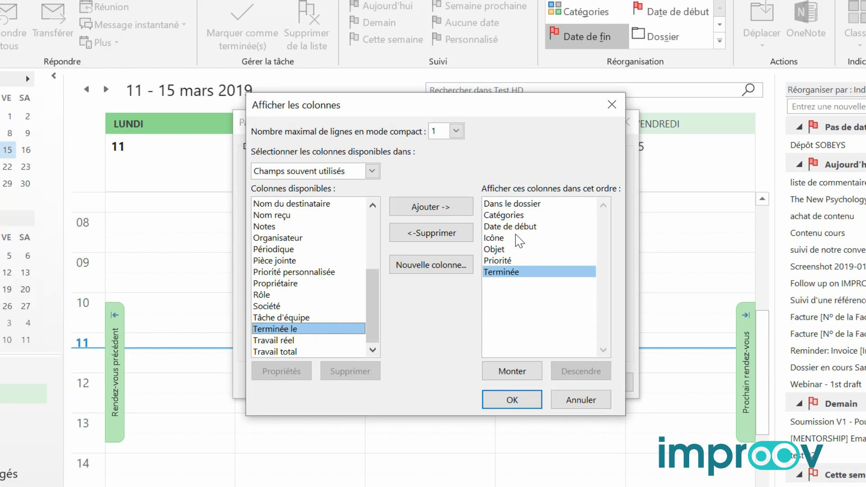
- Reorder the displayed columns so that Icône comes first, Priorité second and Objet third
{"action": "double_click", "coordinate": [496, 237]}
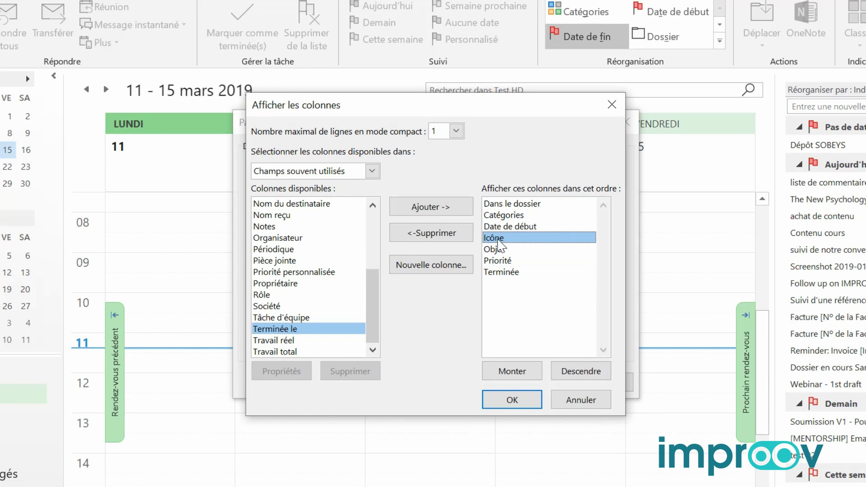
{"action": "double_click", "coordinate": [263, 318]}
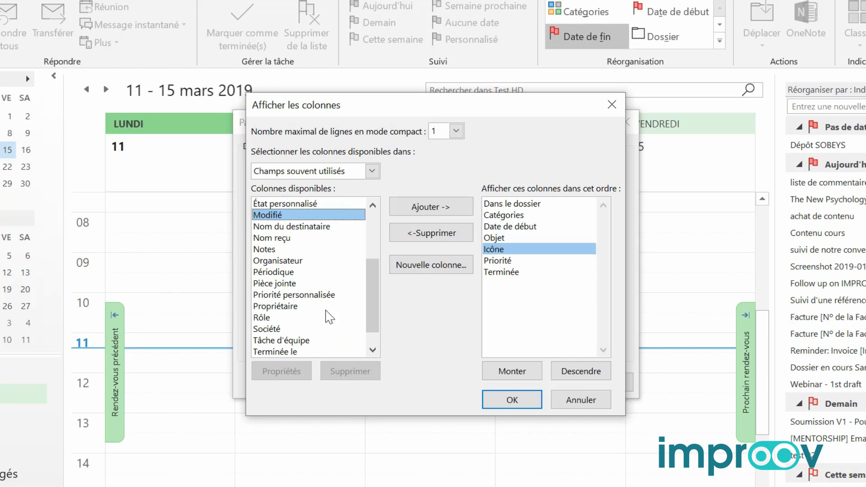
{"action": "left_click_drag", "start_coordinate": [529, 218], "coordinate": [528, 217]}
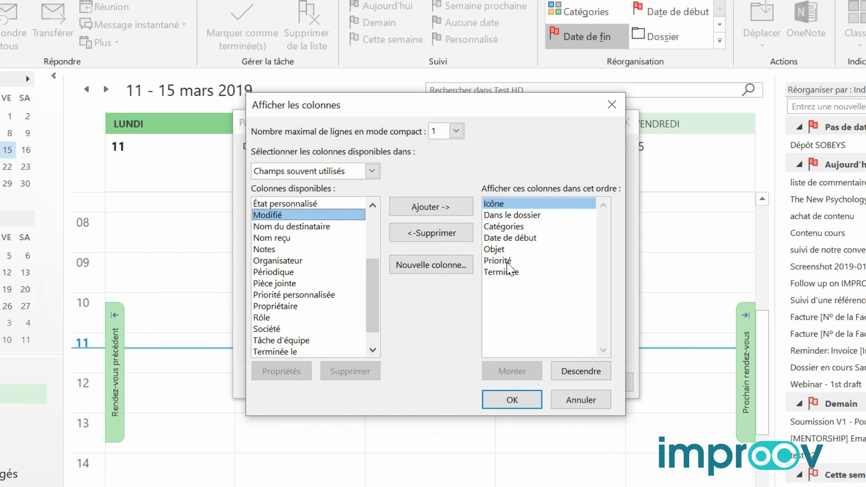
{"action": "left_click_drag", "start_coordinate": [519, 262], "coordinate": [523, 216]}
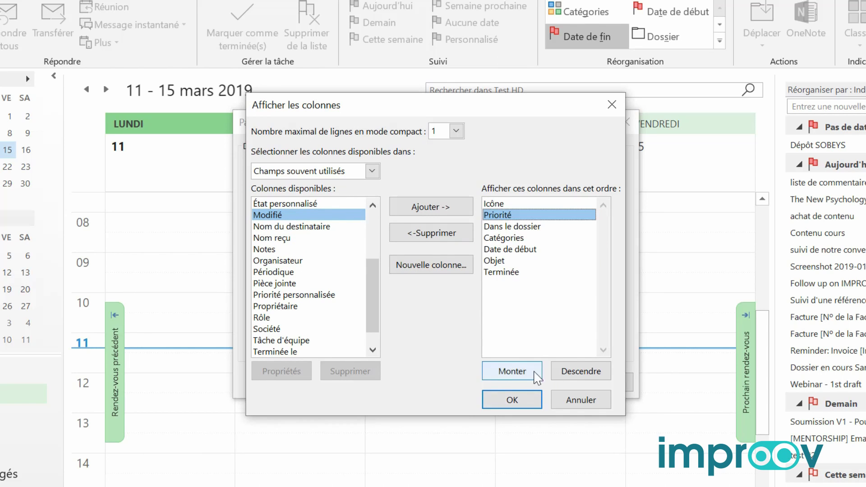
{"action": "left_click", "coordinate": [501, 261]}
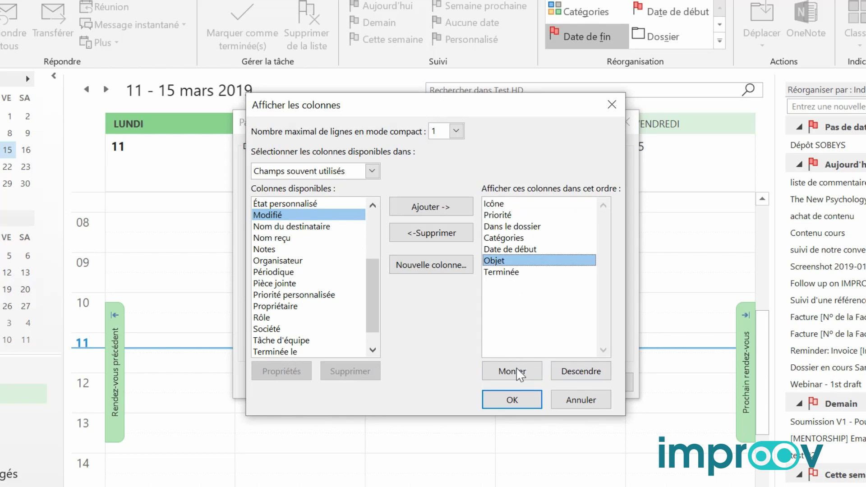
{"action": "left_click", "coordinate": [523, 376]}
{"action": "left_click", "coordinate": [524, 377]}
{"action": "left_click", "coordinate": [523, 376]}
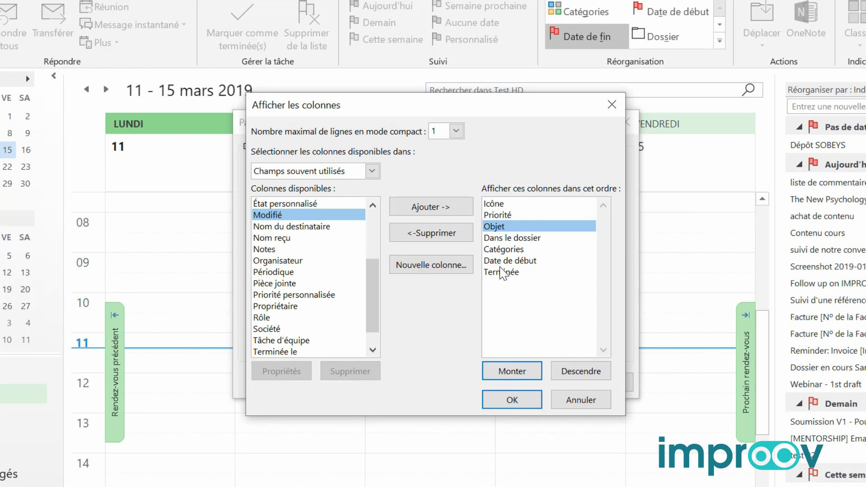
- Move Date de début directly after Objet and apply the column settings to the task list
{"action": "left_click_drag", "start_coordinate": [502, 262], "coordinate": [508, 248]}
{"action": "left_click", "coordinate": [506, 250]}
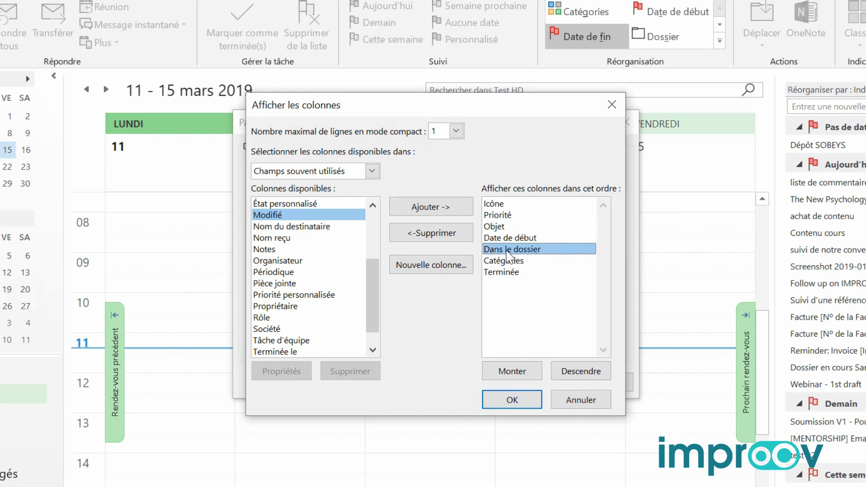
{"action": "left_click", "coordinate": [508, 265]}
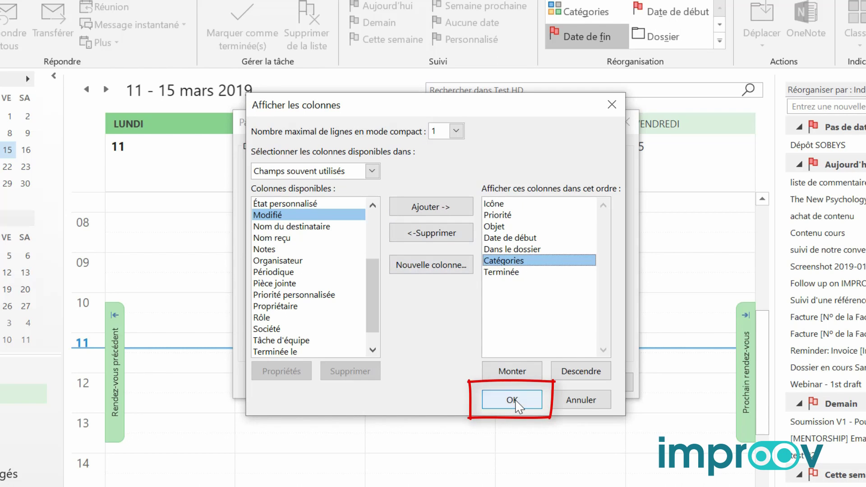
{"action": "left_click", "coordinate": [515, 402]}
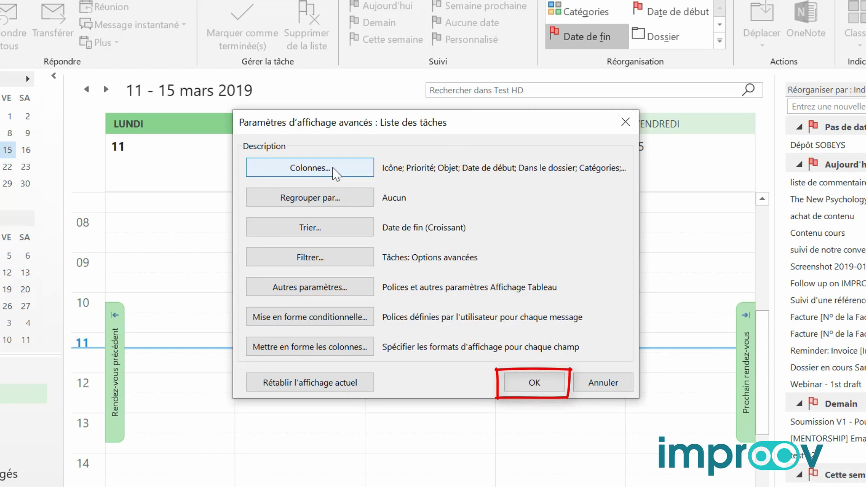
{"action": "left_click", "coordinate": [534, 382]}
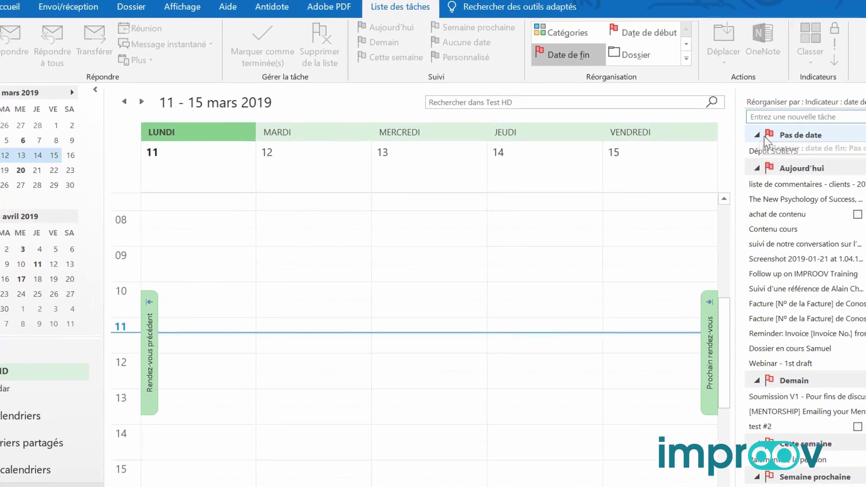
- Arrange the tasks by Date de début and collapse all the date groups from Pas de date to Mois prochain
{"action": "left_click", "coordinate": [783, 259]}
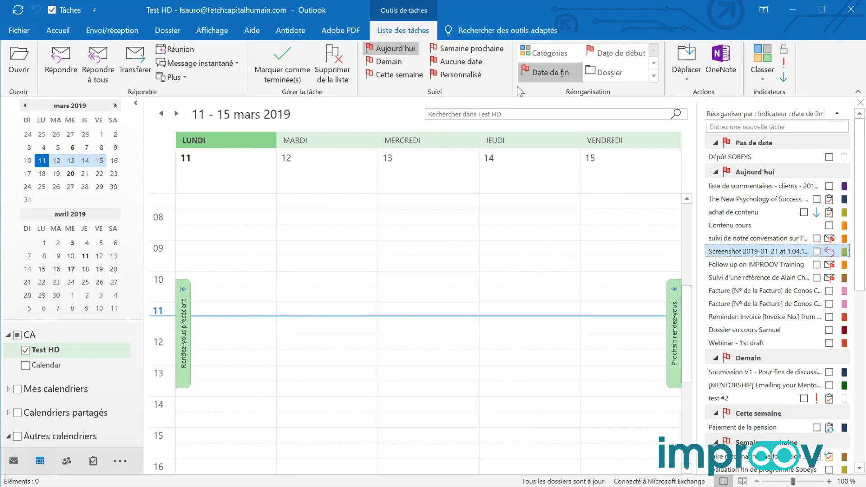
{"action": "left_click", "coordinate": [608, 50]}
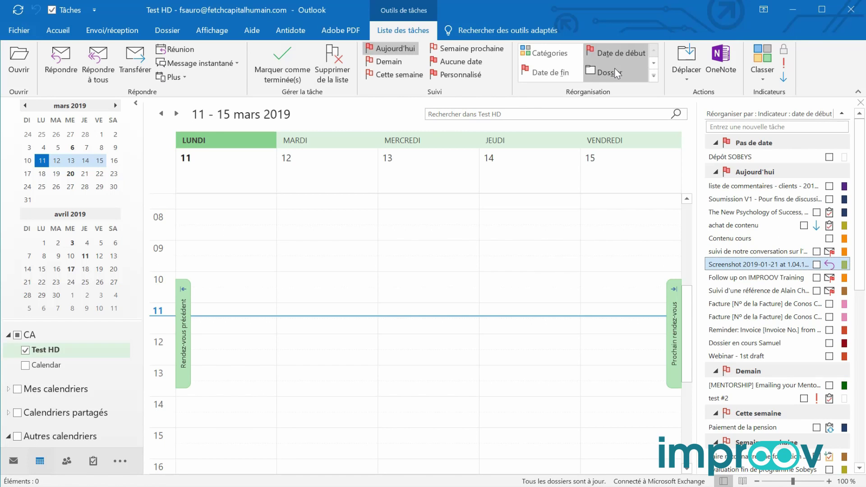
{"action": "left_click", "coordinate": [716, 172]}
{"action": "left_click", "coordinate": [716, 142]}
{"action": "left_click", "coordinate": [716, 175]}
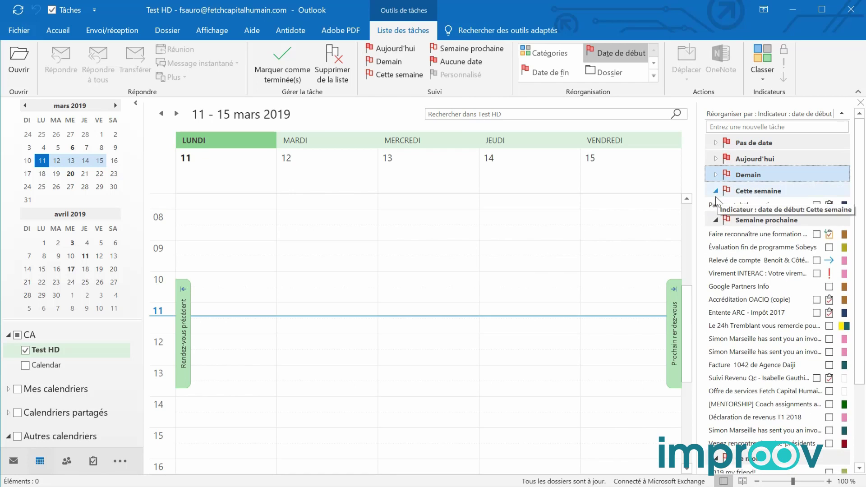
{"action": "left_click", "coordinate": [717, 220]}
{"action": "left_click", "coordinate": [716, 191]}
{"action": "left_click", "coordinate": [716, 222]}
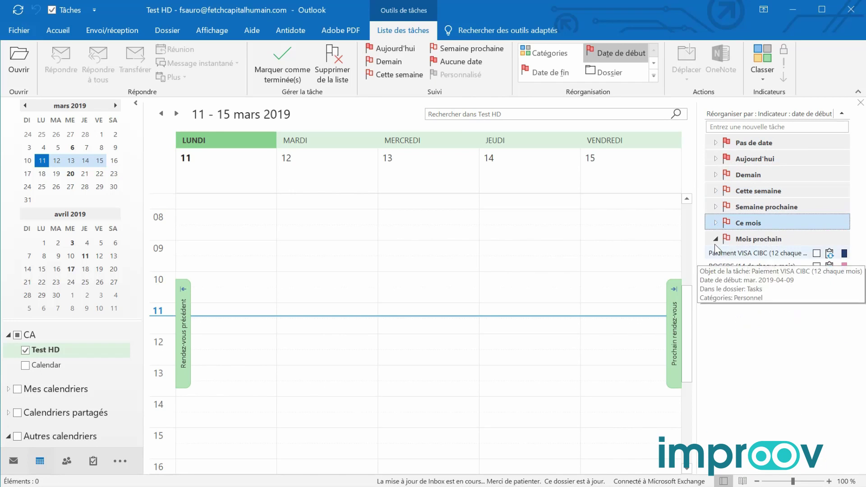
{"action": "left_click", "coordinate": [716, 239]}
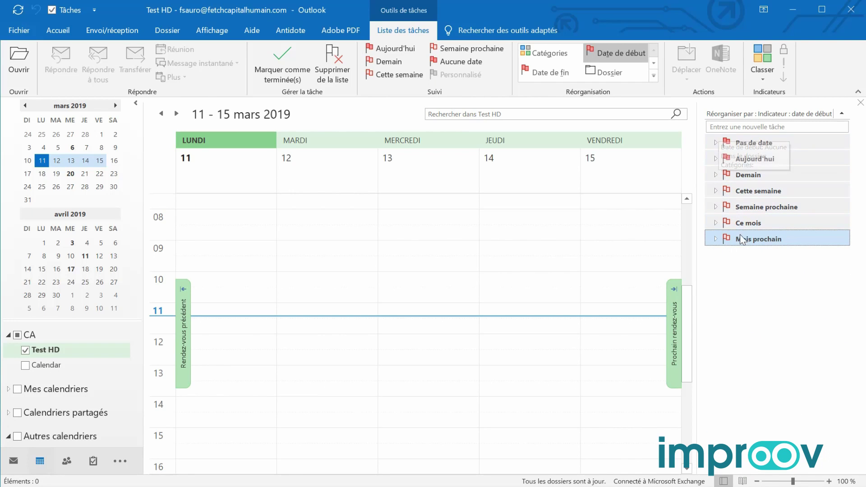
- In the task list's advanced filter options, add a criterion on Date de début with the condition Cette semaine
{"action": "left_click", "coordinate": [564, 55]}
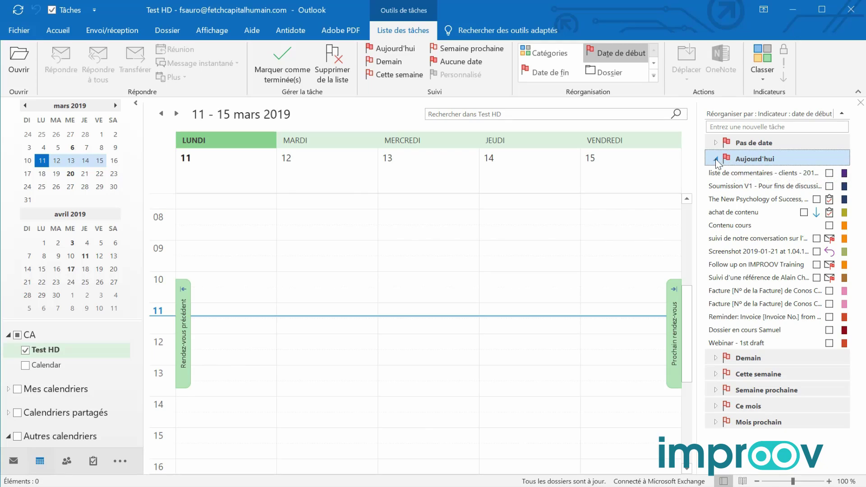
{"action": "left_click", "coordinate": [729, 115]}
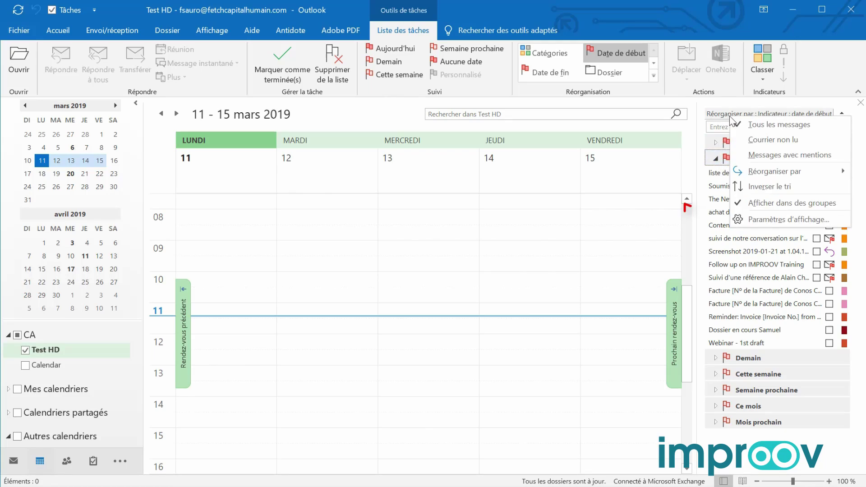
{"action": "left_click", "coordinate": [780, 221]}
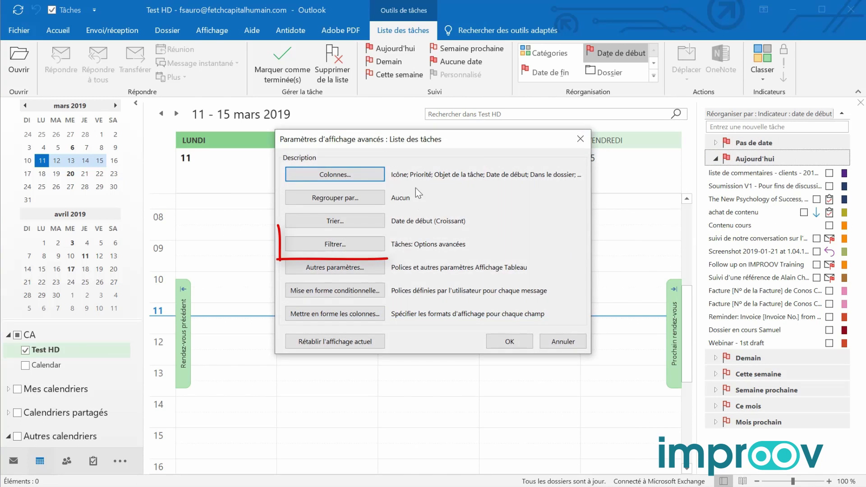
{"action": "left_click", "coordinate": [343, 246]}
{"action": "left_click", "coordinate": [351, 131]}
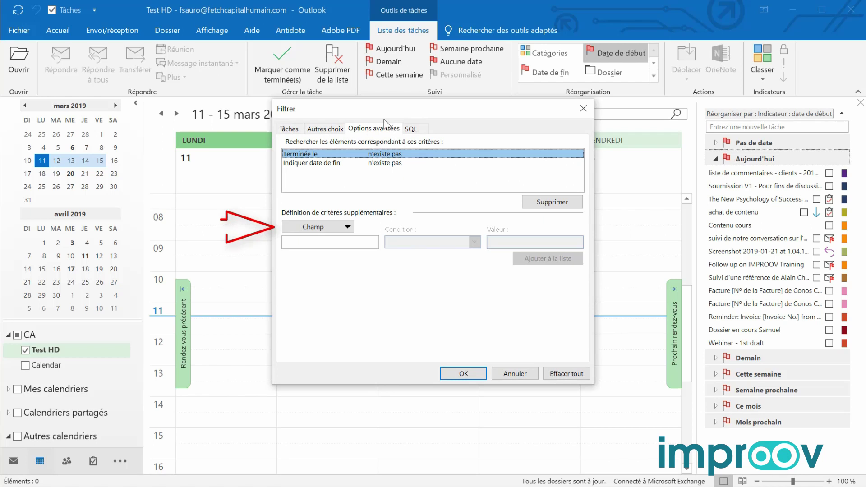
{"action": "left_click", "coordinate": [343, 228]}
{"action": "mouse_move", "coordinate": [339, 247]}
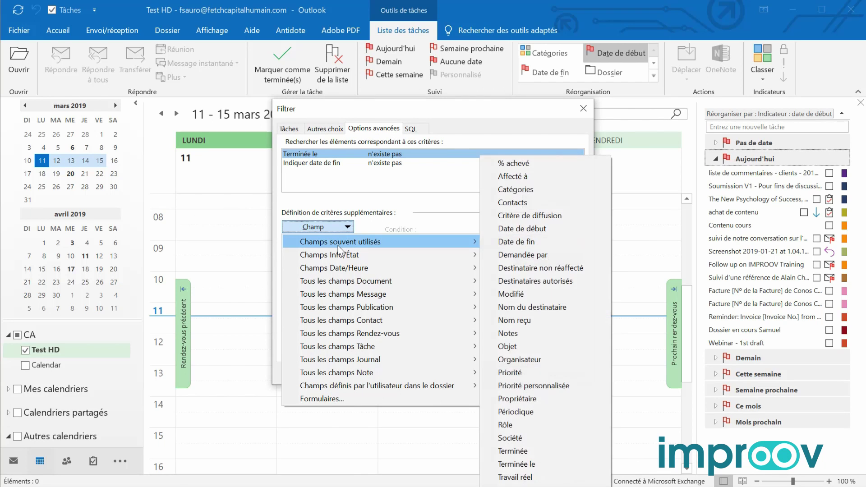
{"action": "left_click", "coordinate": [544, 231]}
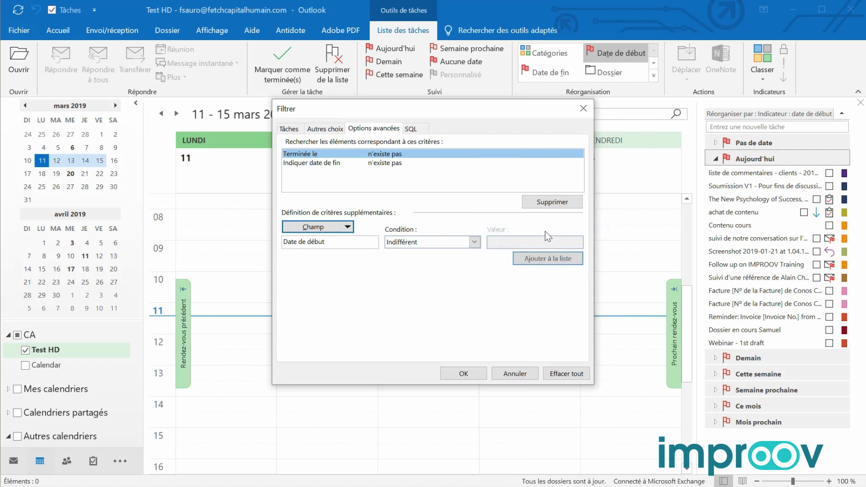
{"action": "left_click", "coordinate": [474, 242]}
{"action": "left_click", "coordinate": [433, 264]}
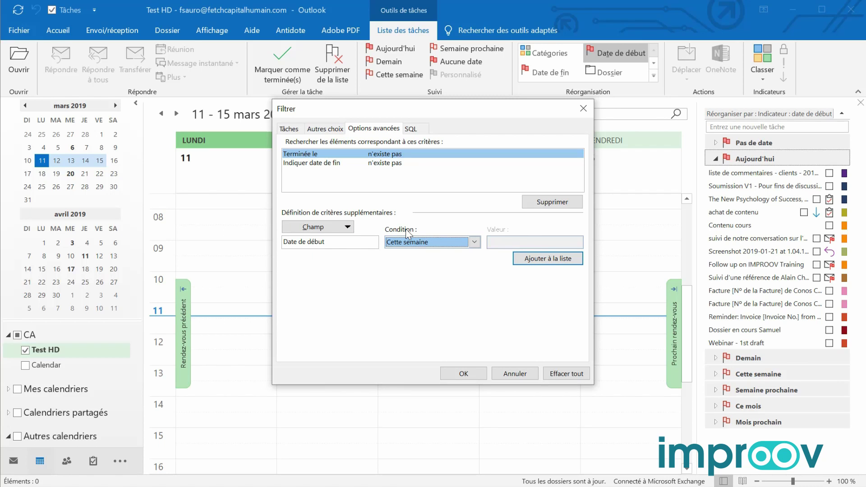
{"action": "left_click", "coordinate": [548, 259]}
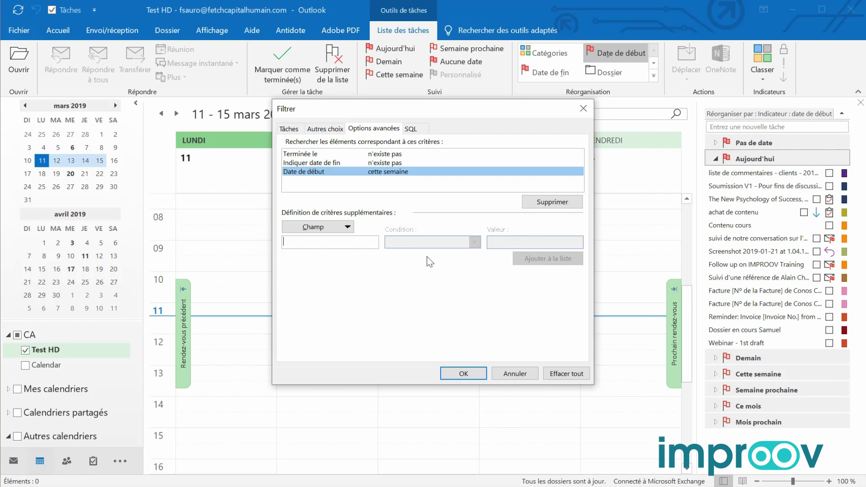
- Add a second filter criterion on Date de début with the condition le ou avant le and the value aujourd'hui
{"action": "left_click", "coordinate": [346, 231]}
{"action": "mouse_move", "coordinate": [346, 249]}
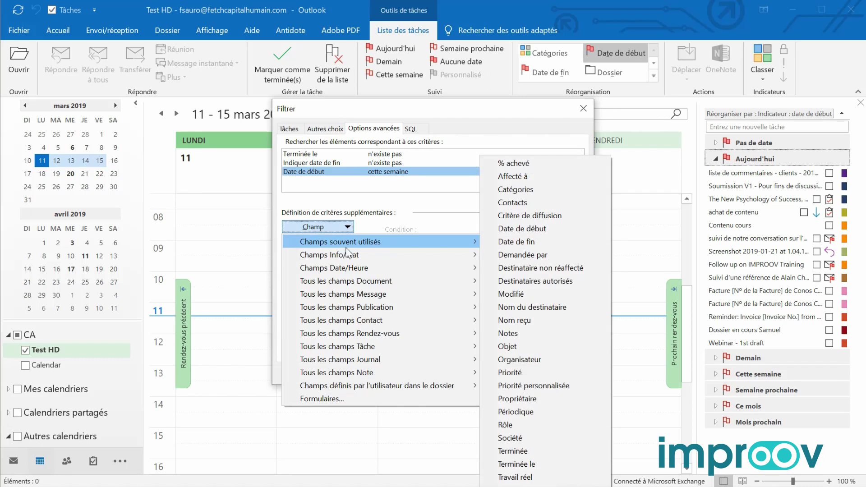
{"action": "left_click", "coordinate": [513, 229]}
{"action": "left_click", "coordinate": [475, 243]}
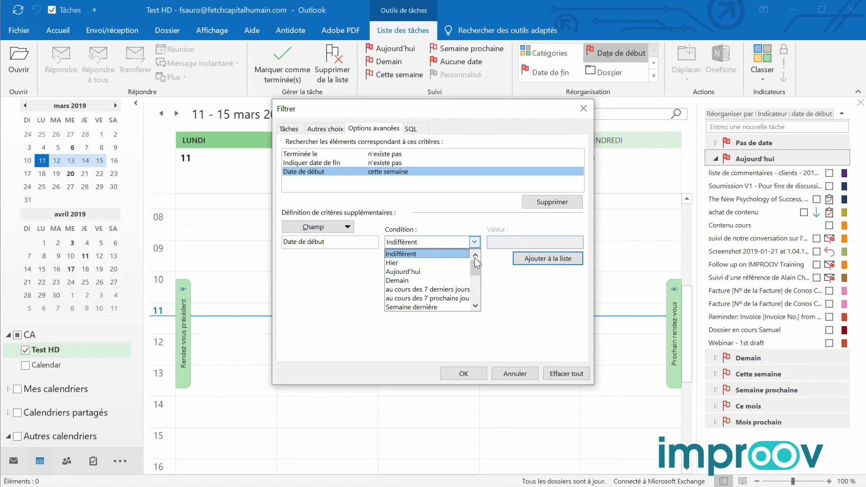
{"action": "left_click", "coordinate": [479, 296]}
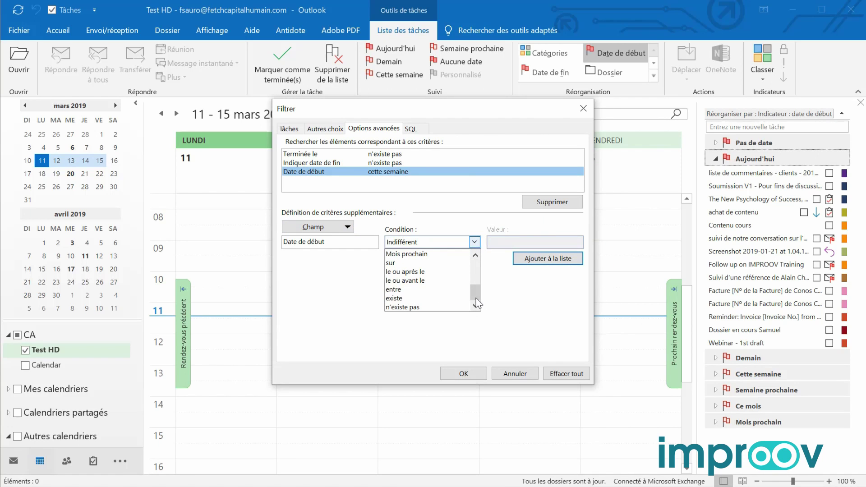
{"action": "left_click", "coordinate": [435, 285]}
{"action": "left_click", "coordinate": [520, 244]}
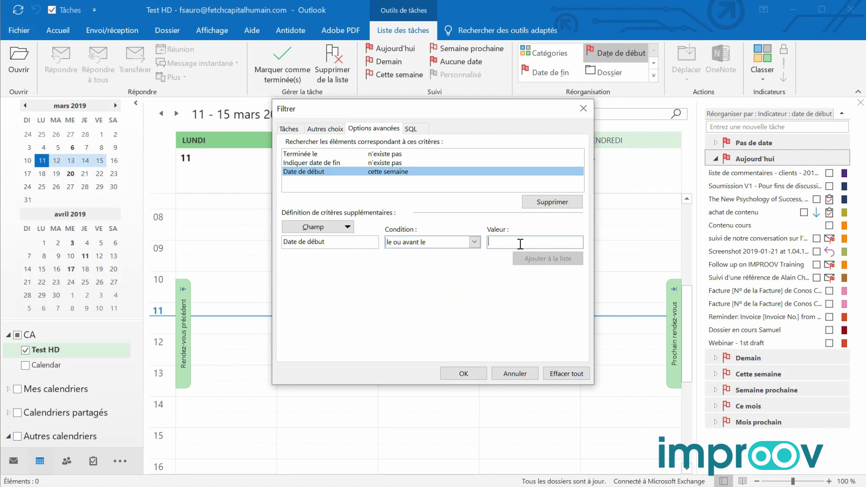
{"action": "type", "text": "au"}
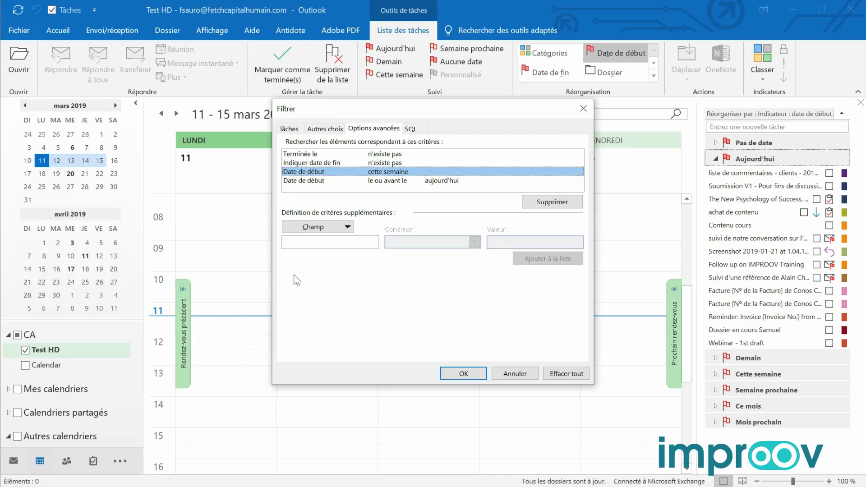
- Add a third filter criterion on Date de début with the condition n'existe pas and confirm the filter
{"action": "left_click", "coordinate": [335, 226]}
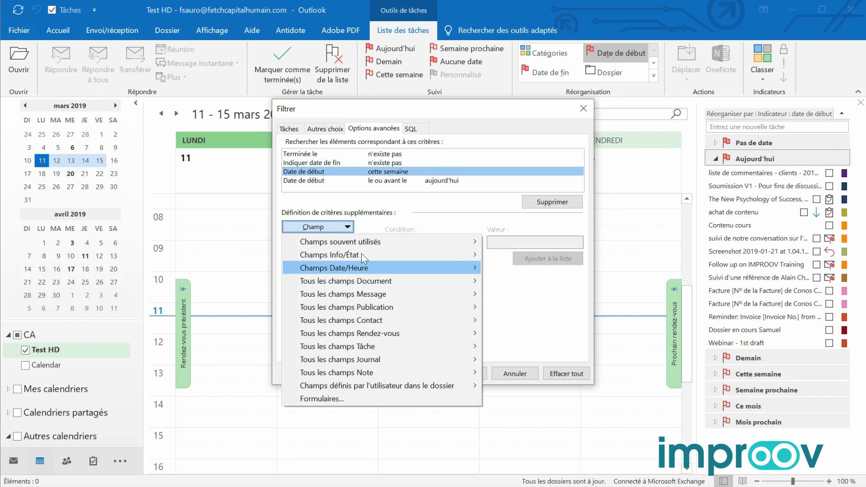
{"action": "mouse_move", "coordinate": [366, 245]}
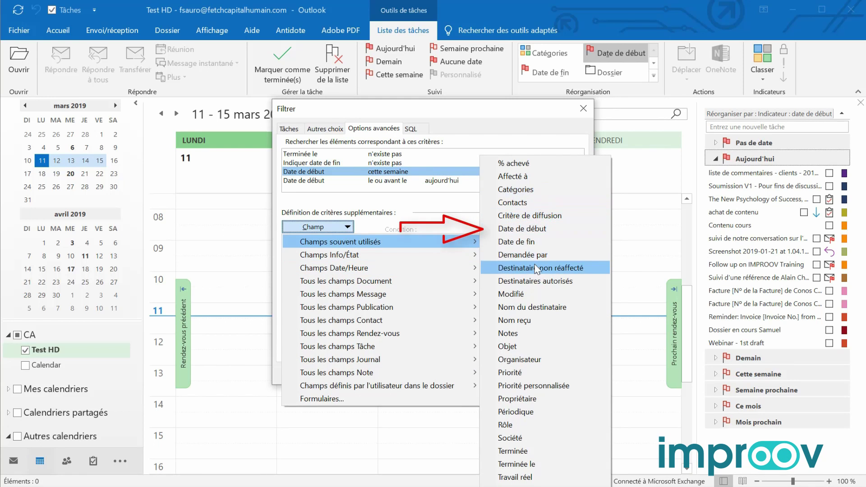
{"action": "left_click", "coordinate": [523, 229]}
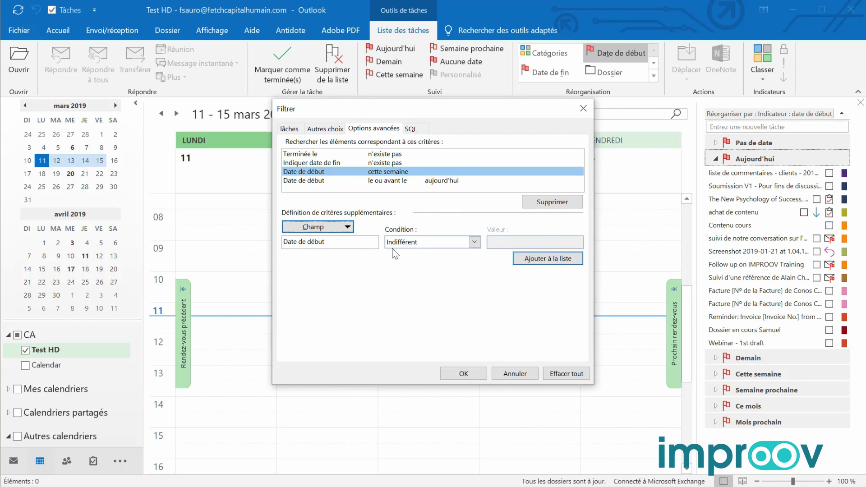
{"action": "left_click", "coordinate": [474, 242]}
{"action": "scroll", "coordinate": [476, 302], "scroll_direction": "down", "scroll_amount": 4}
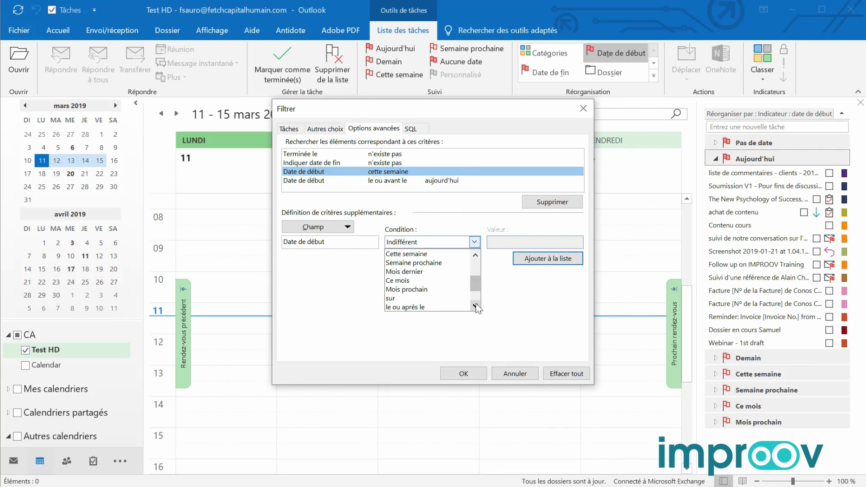
{"action": "left_click", "coordinate": [453, 307]}
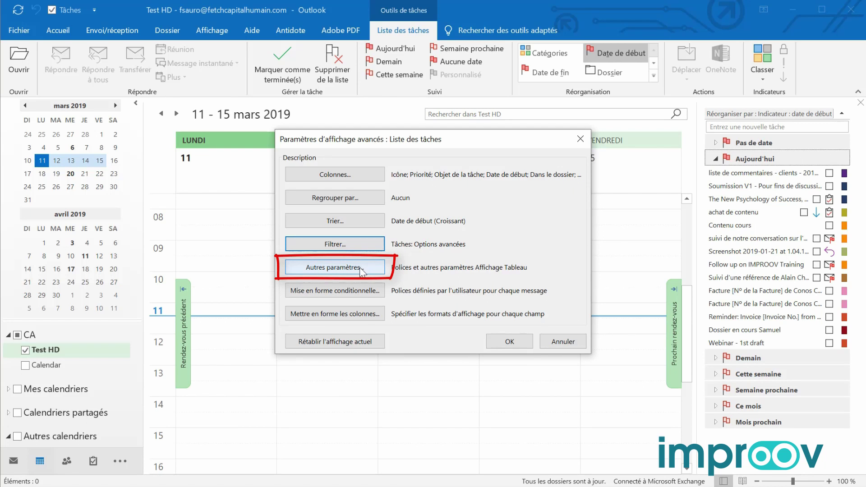
- In the other view settings, use the compact layout only when the width is below 50 characters
{"action": "left_click", "coordinate": [352, 270]}
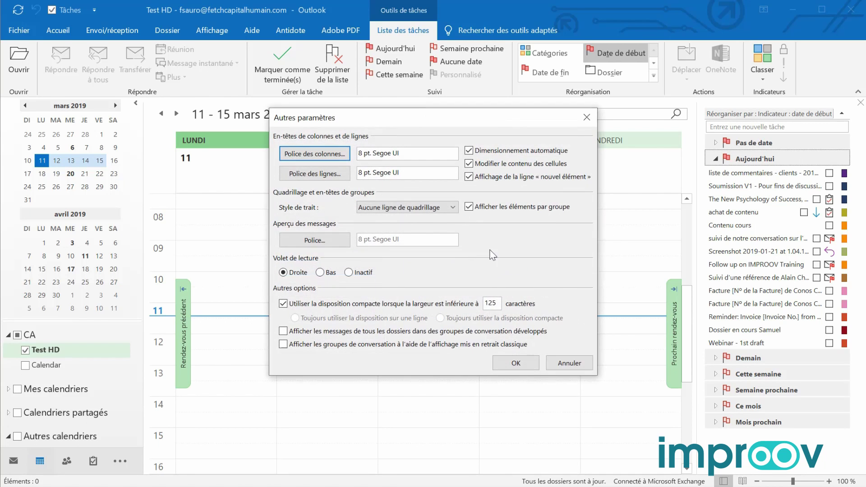
{"action": "left_click", "coordinate": [491, 305]}
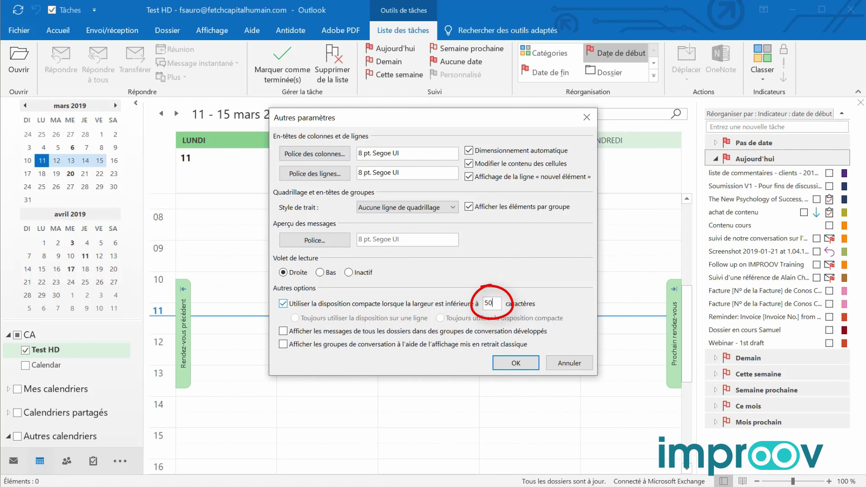
{"action": "left_click", "coordinate": [509, 366]}
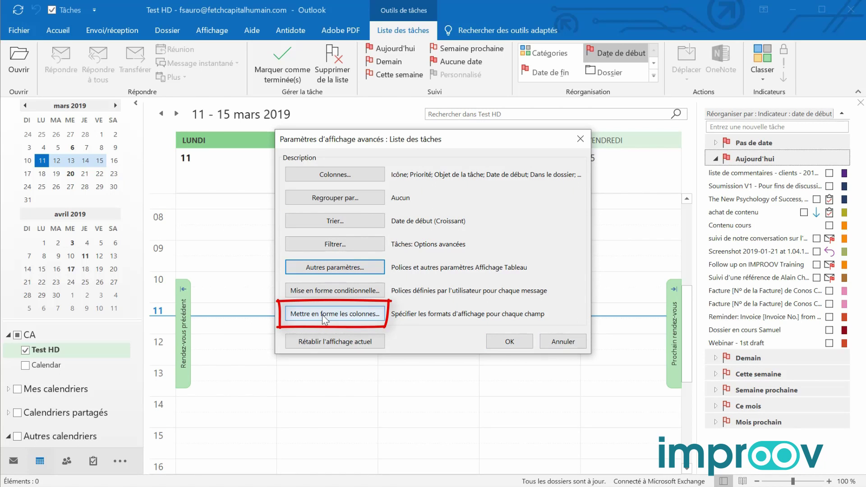
- Format the Date de début column as 11-mars-19 with centred alignment and apply the view settings to the task list
{"action": "left_click", "coordinate": [344, 321]}
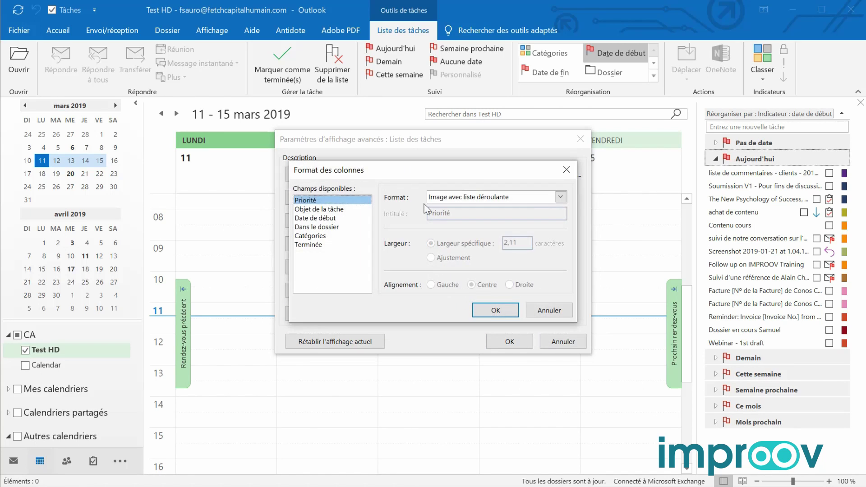
{"action": "left_click_drag", "start_coordinate": [342, 175], "coordinate": [509, 196]}
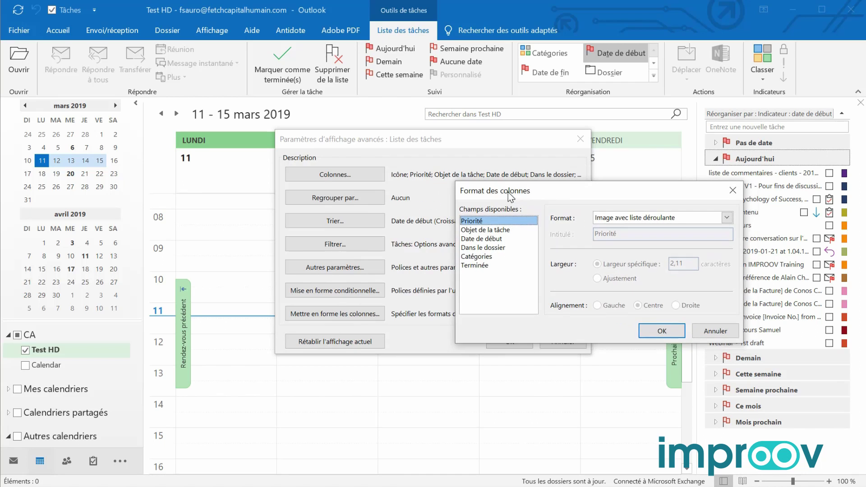
{"action": "left_click", "coordinate": [484, 239]}
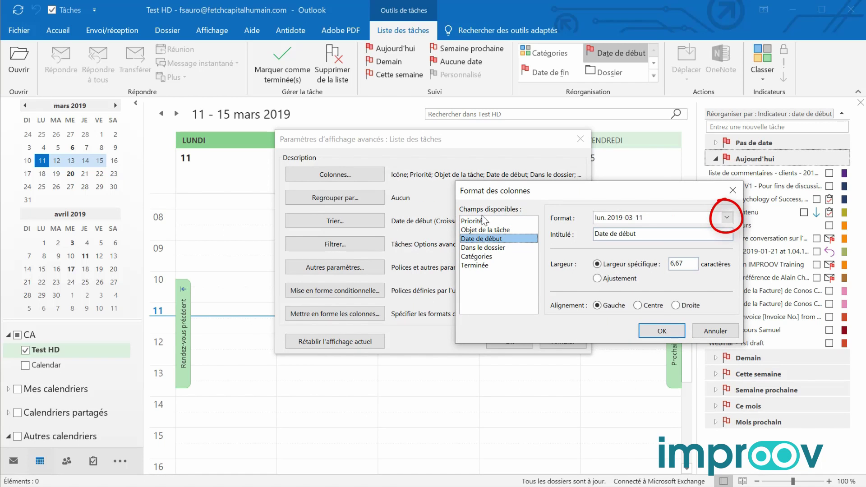
{"action": "left_click", "coordinate": [727, 218]}
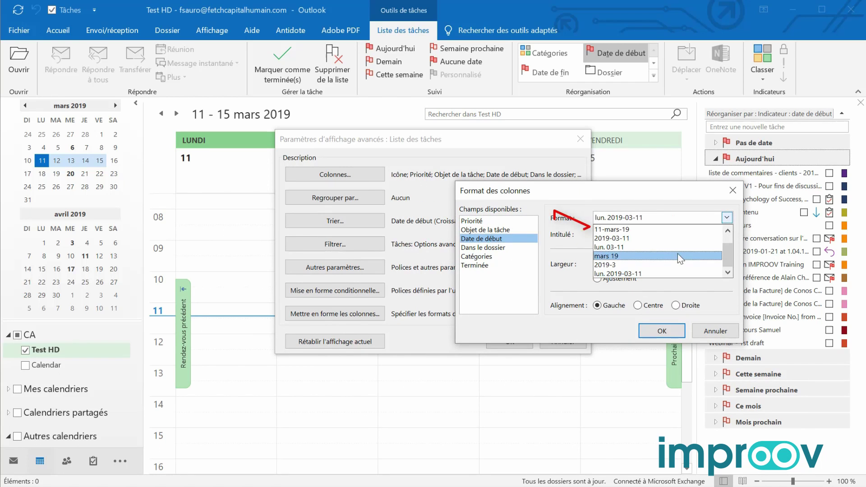
{"action": "left_click", "coordinate": [627, 228]}
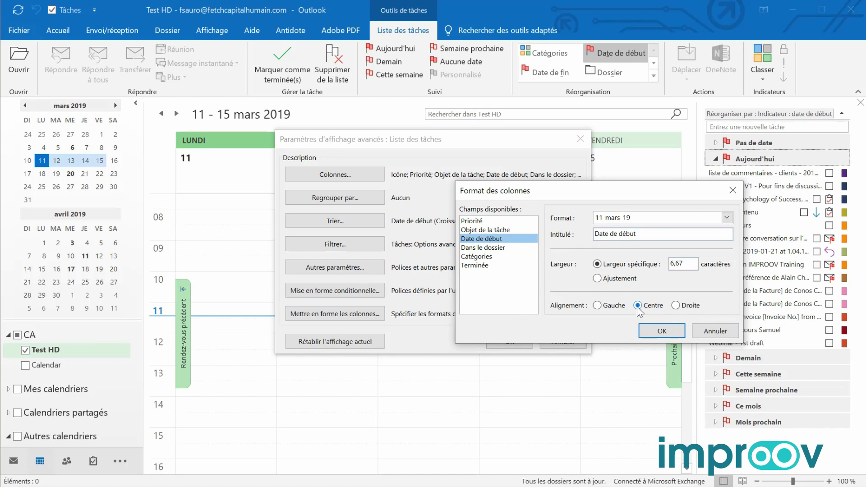
{"action": "left_click_drag", "start_coordinate": [652, 200], "coordinate": [533, 173]}
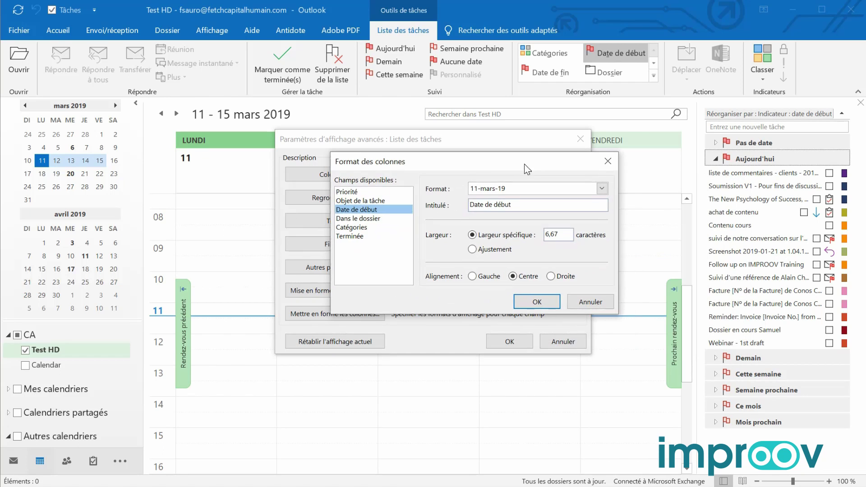
{"action": "left_click", "coordinate": [539, 299]}
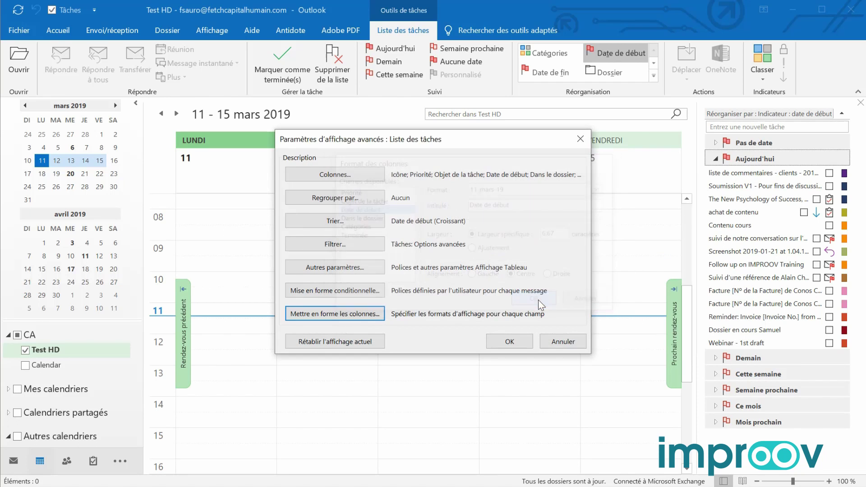
{"action": "left_click", "coordinate": [509, 343]}
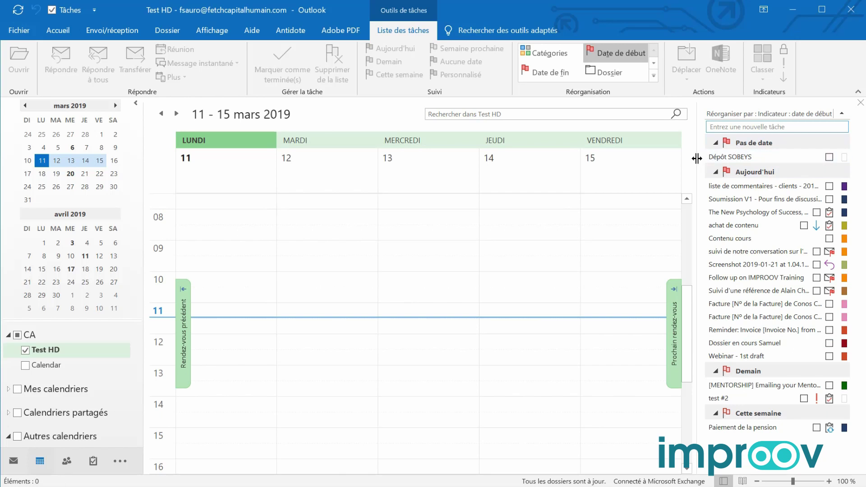
- Widen the task list pane and its Objet de la tâche column, and reverse the Date de début sort order and back
{"action": "left_click_drag", "start_coordinate": [697, 158], "coordinate": [554, 175]}
{"action": "left_click_drag", "start_coordinate": [645, 117], "coordinate": [707, 119]}
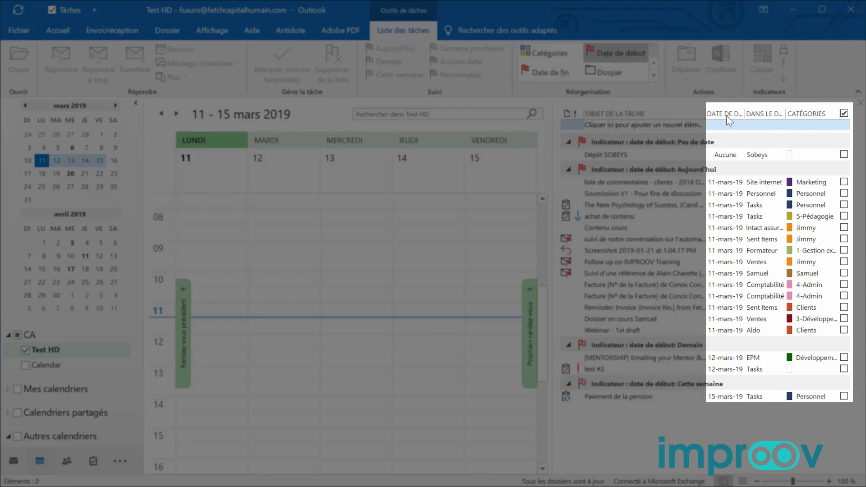
{"action": "left_click", "coordinate": [727, 120]}
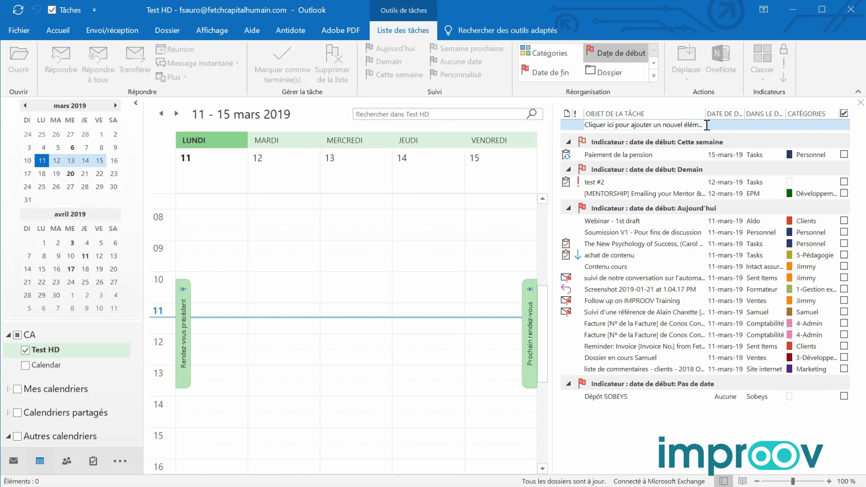
{"action": "left_click", "coordinate": [727, 118]}
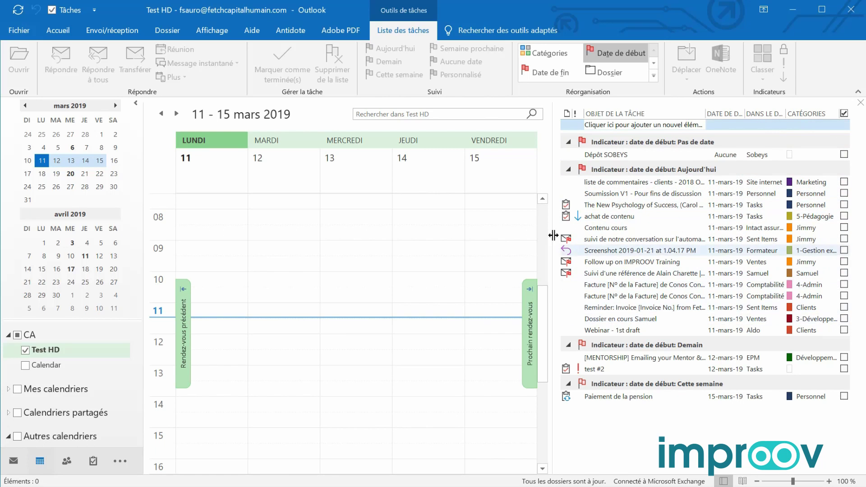
- Collapse the Aujourd'hui, Demain and Cette semaine groups in the task list
{"action": "left_click", "coordinate": [569, 169]}
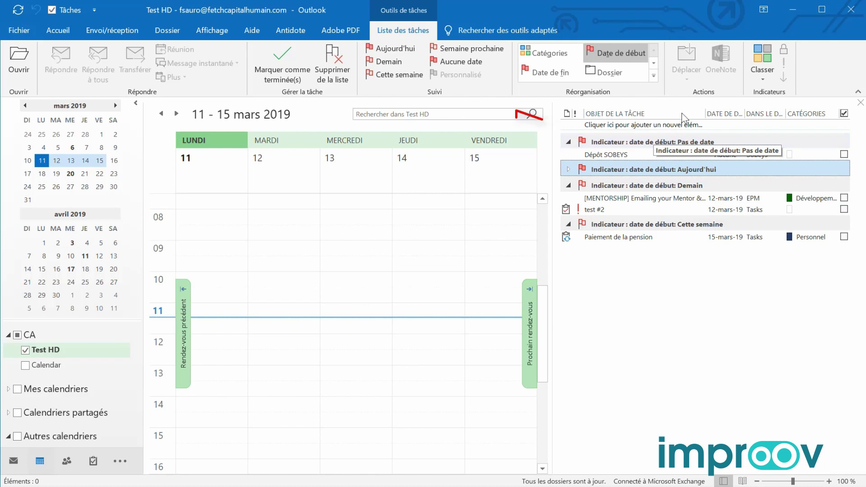
{"action": "left_click", "coordinate": [569, 185]}
{"action": "left_click", "coordinate": [568, 201]}
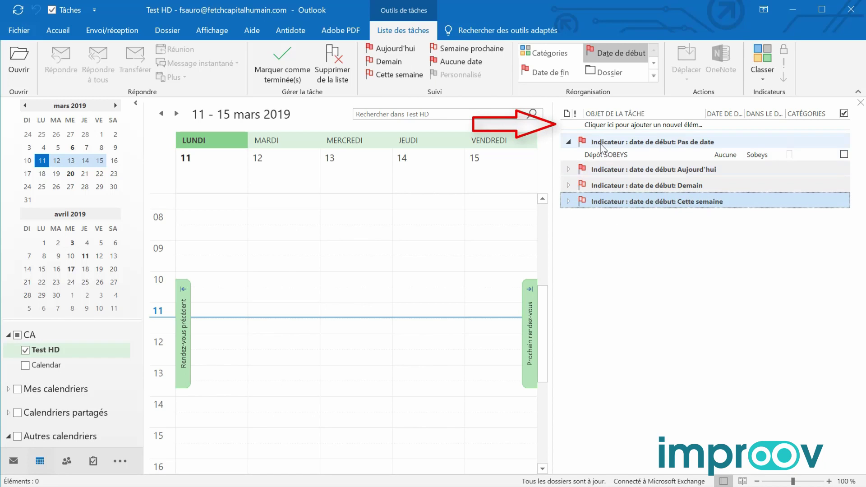
- Add the task "tes t semaine prochaine" with a start date of 18 March 2019 and check the Aujourd'hui group
{"action": "left_click", "coordinate": [606, 125]}
{"action": "type", "text": "tes t semaine prochaine"}
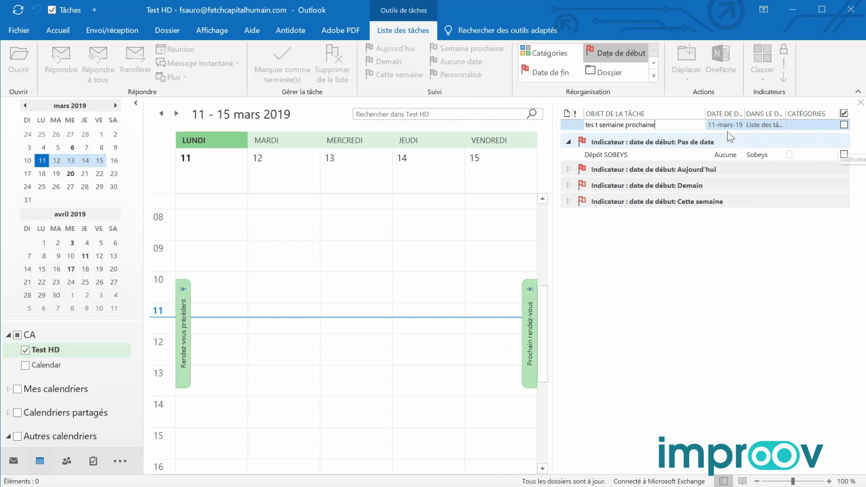
{"action": "left_click", "coordinate": [724, 125]}
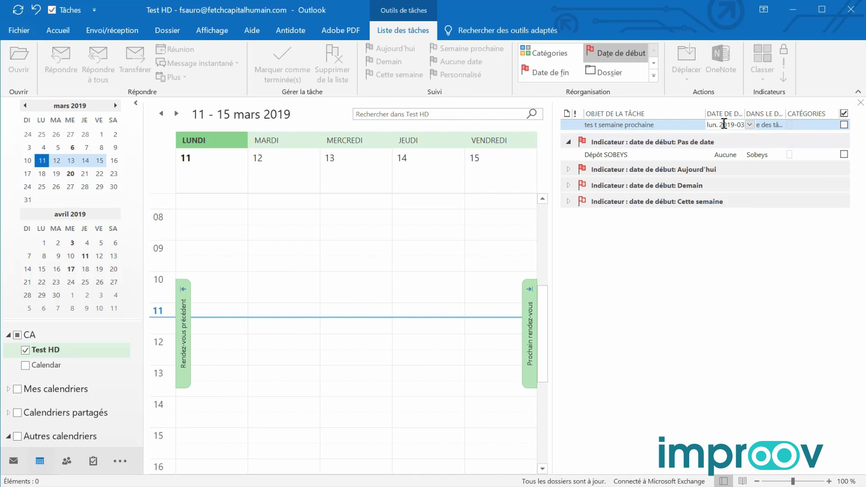
{"action": "left_click", "coordinate": [750, 124]}
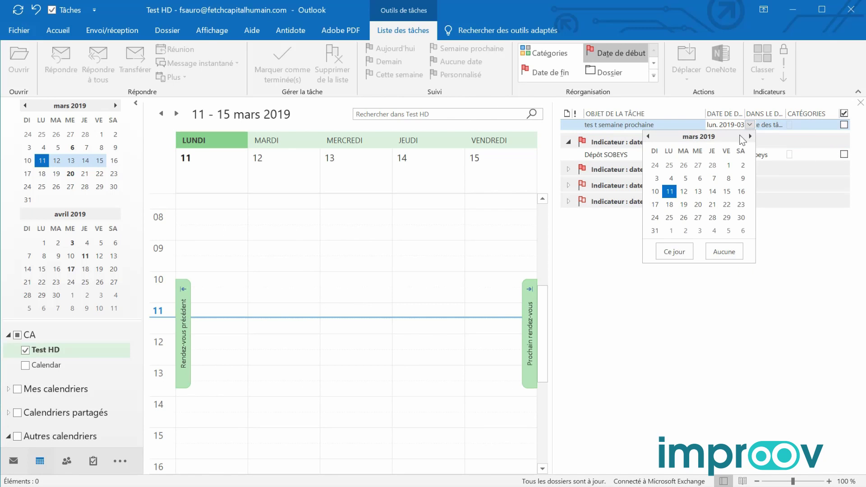
{"action": "left_click", "coordinate": [670, 205]}
{"action": "left_click", "coordinate": [623, 277]}
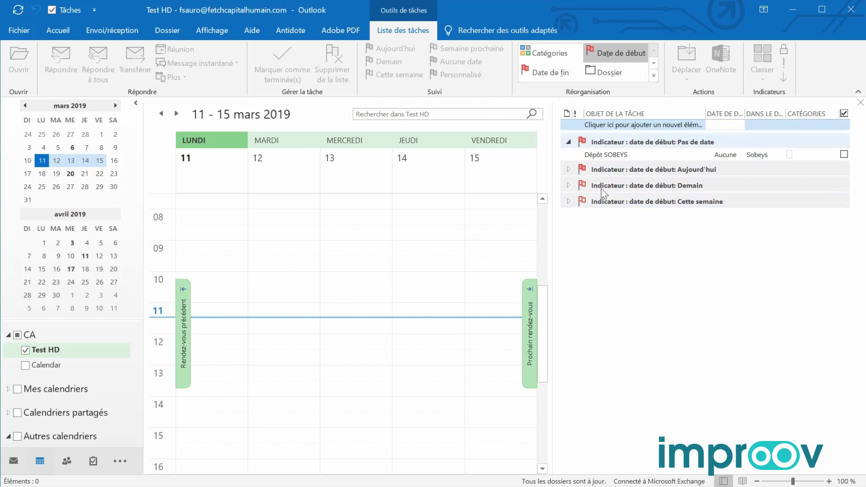
{"action": "left_click", "coordinate": [568, 169]}
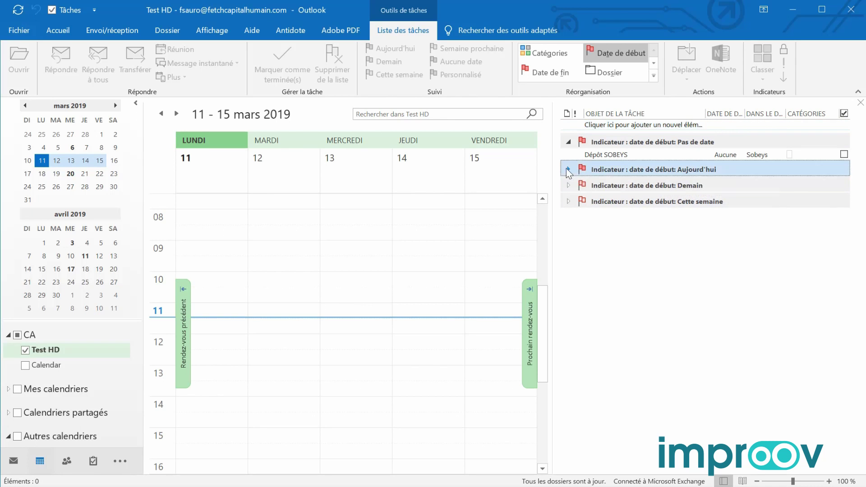
{"action": "left_click", "coordinate": [568, 169]}
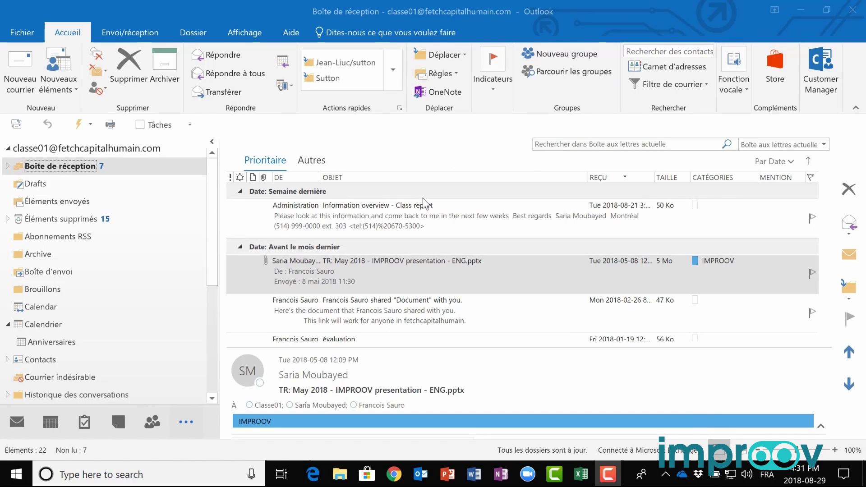
- Create a note from the "Information overview - Class report" message in the inbox and enlarge the note window
{"action": "left_click", "coordinate": [378, 218]}
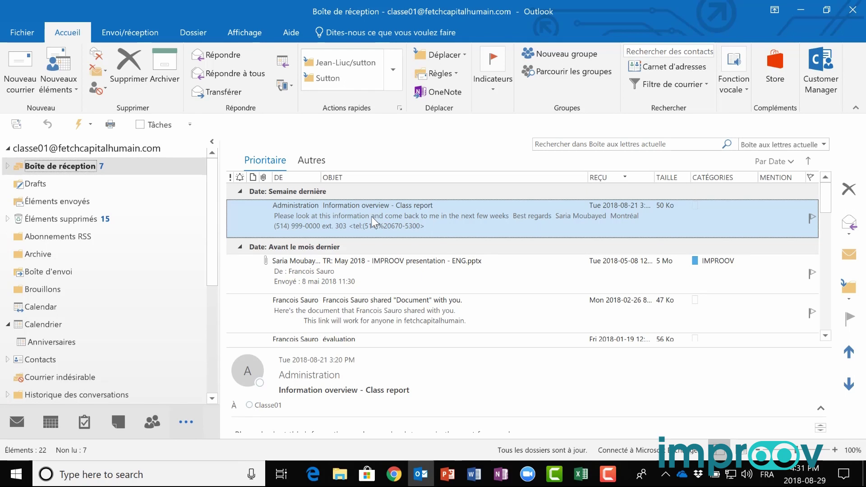
{"action": "left_click_drag", "start_coordinate": [356, 221], "coordinate": [122, 426]}
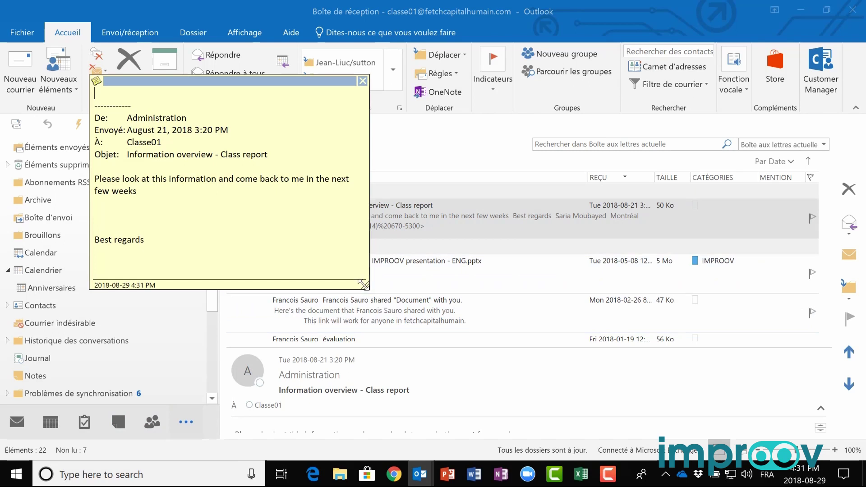
{"action": "left_click_drag", "start_coordinate": [366, 286], "coordinate": [386, 323]}
- Delete the message header and body text from the note, keeping only the sender's contact details
{"action": "scroll", "coordinate": [308, 221], "scroll_direction": "down", "scroll_amount": 9}
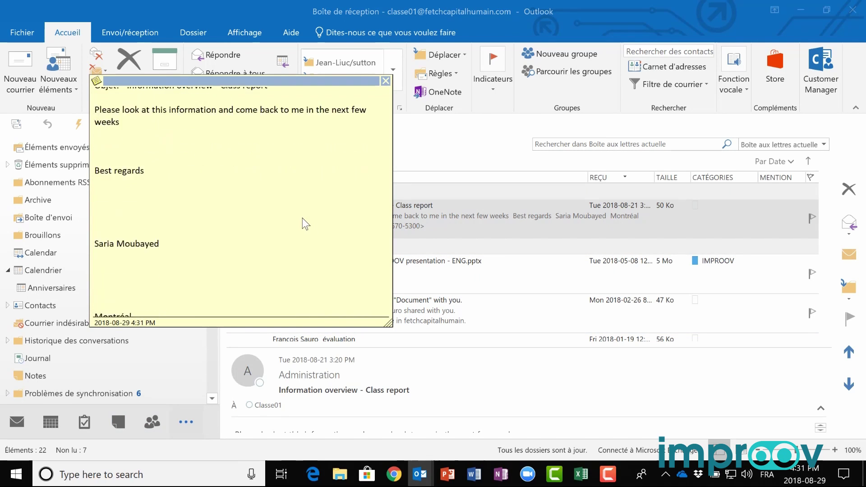
{"action": "scroll", "coordinate": [300, 217], "scroll_direction": "up", "scroll_amount": 9}
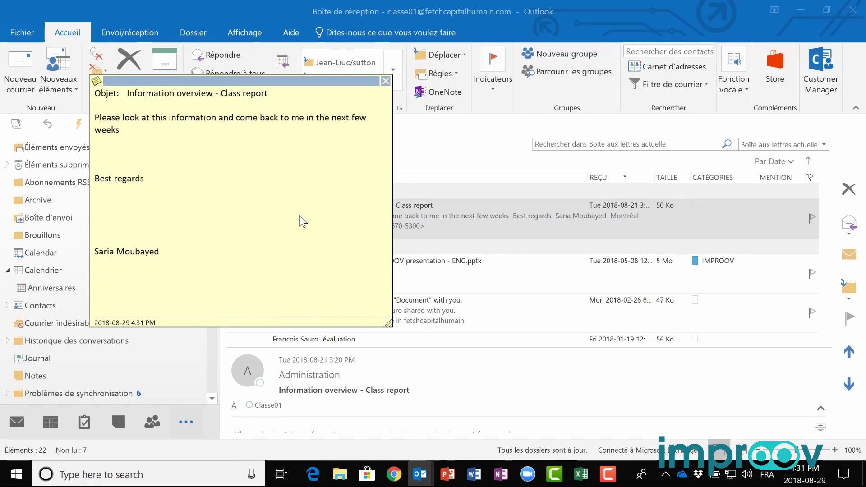
{"action": "left_click_drag", "start_coordinate": [105, 292], "coordinate": [94, 91]}
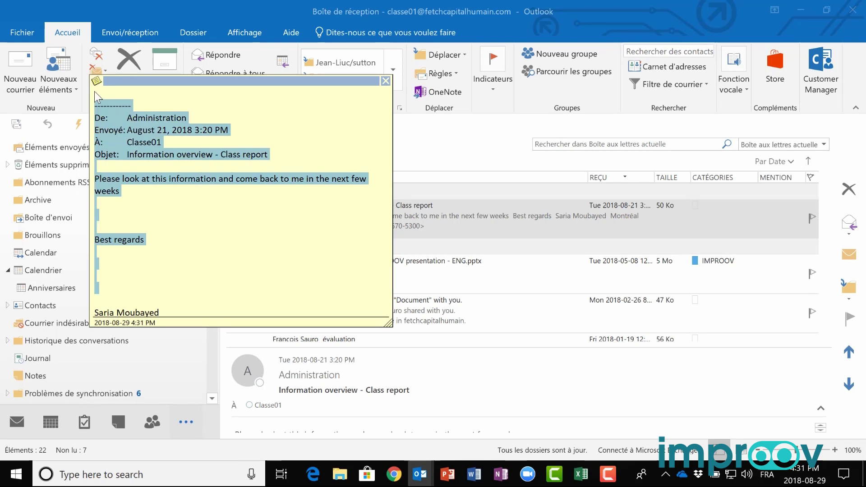
{"action": "key", "text": "Delete"}
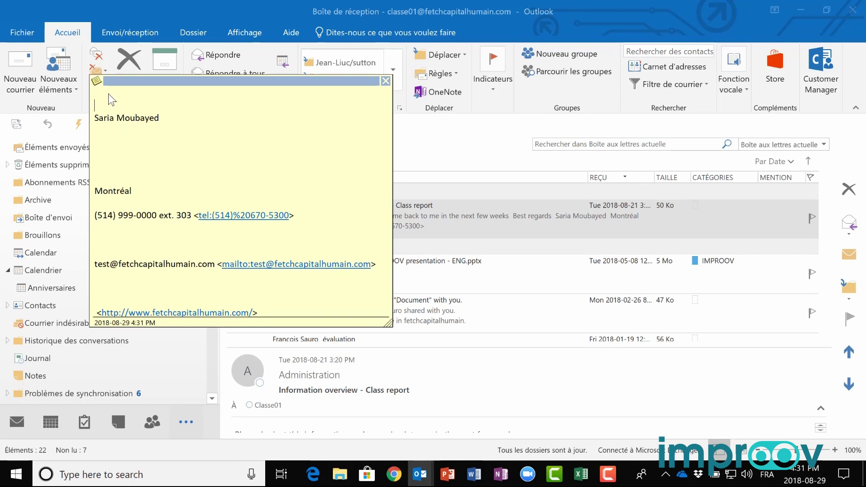
- Remove the extra blank lines between the sender's name and city, and title the note "Info client" before closing it
{"action": "left_click", "coordinate": [106, 182]}
{"action": "key", "text": "BackSpace"}
{"action": "key", "text": "BackSpace"}
{"action": "key", "text": "BackSpace"}
{"action": "key", "text": "BackSpace"}
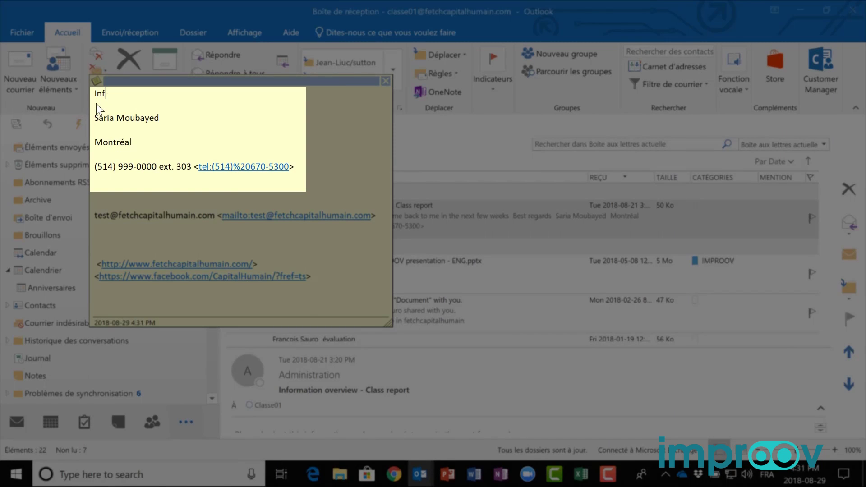
{"action": "type", "text": "client"}
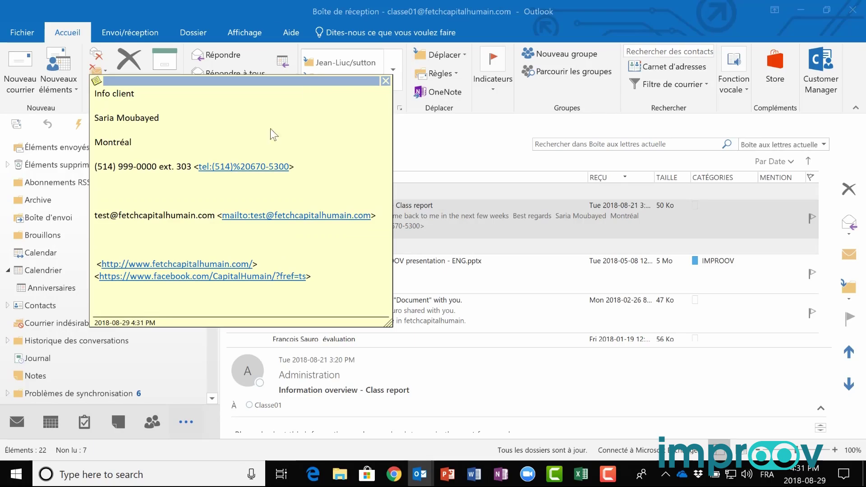
{"action": "left_click", "coordinate": [386, 83]}
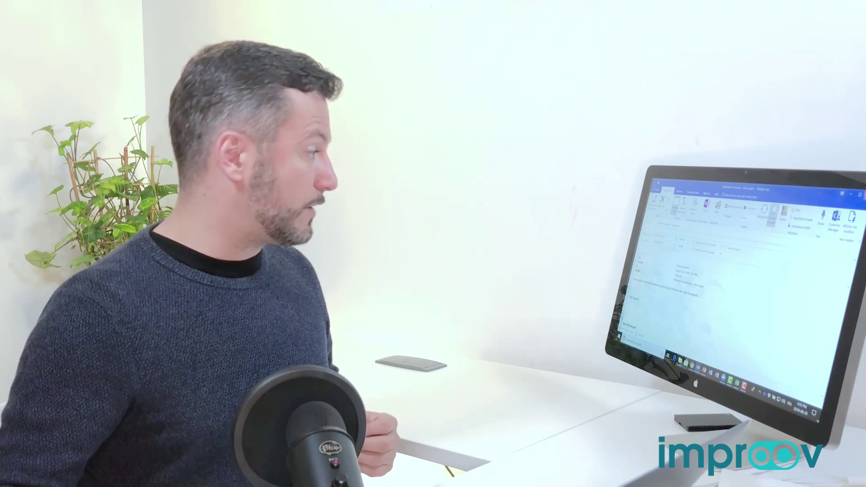
{"action": "left_click", "coordinate": [721, 292]}
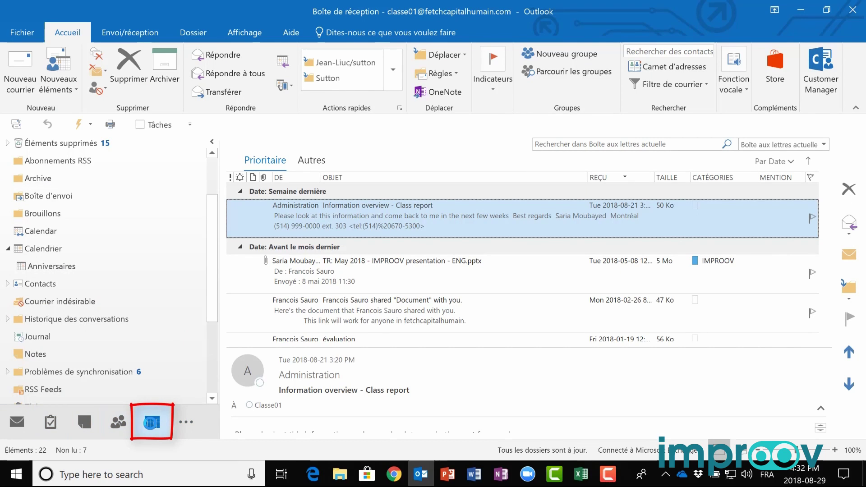
- Show the task list beside the calendar and schedule the shared folder "0-Model" task on Thursday, August 30 at 9 AM Montréal time
{"action": "left_click", "coordinate": [152, 424]}
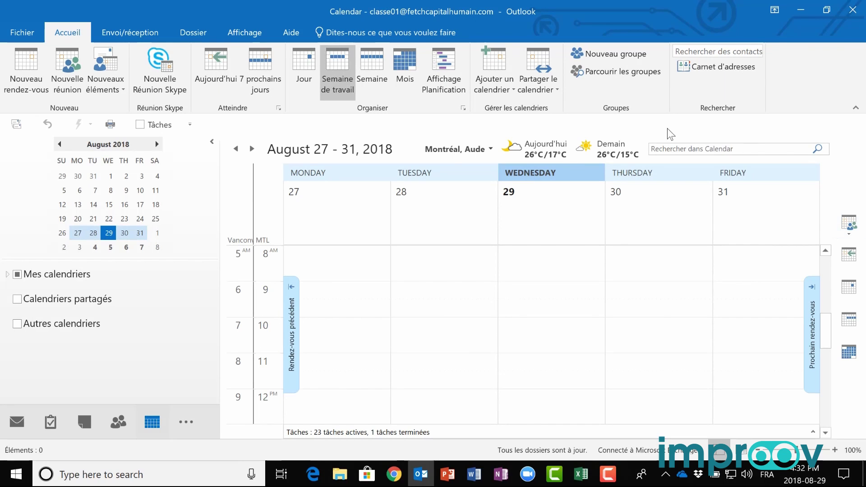
{"action": "left_click", "coordinate": [235, 36]}
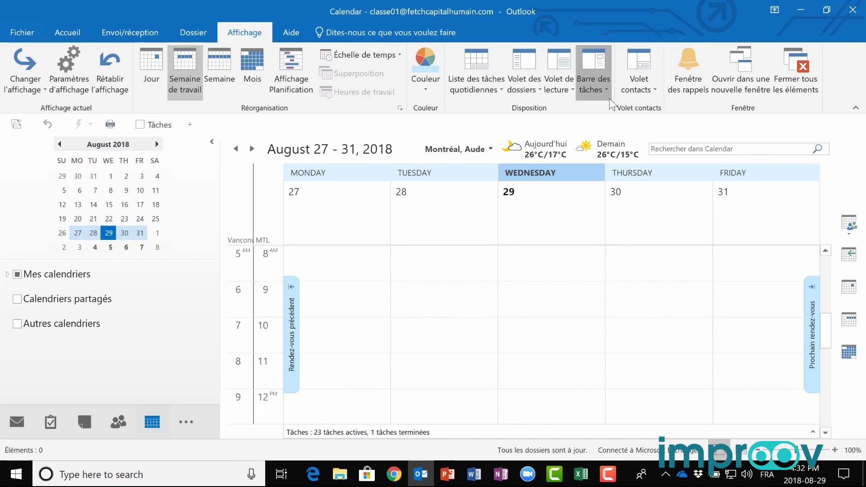
{"action": "left_click", "coordinate": [593, 83]}
{"action": "left_click", "coordinate": [607, 144]}
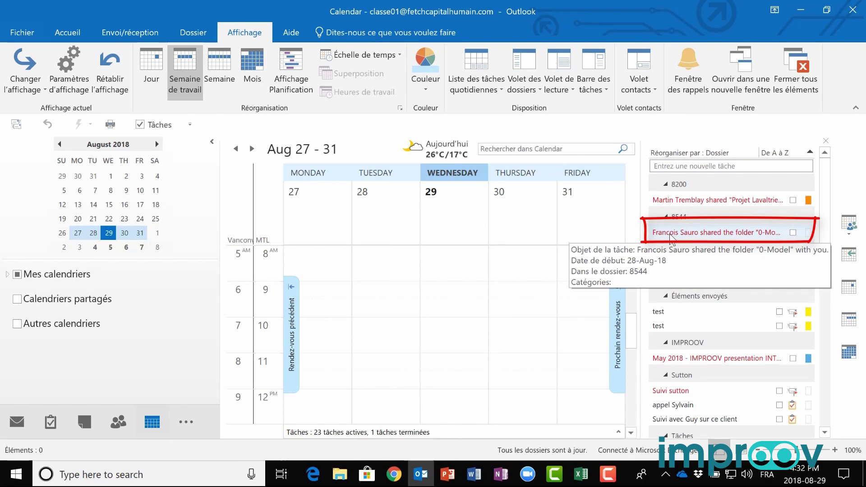
{"action": "left_click_drag", "start_coordinate": [672, 236], "coordinate": [507, 298]}
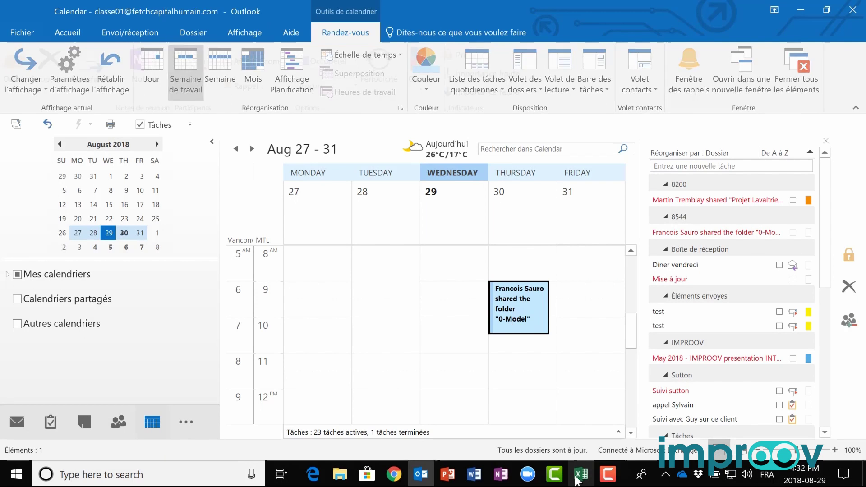